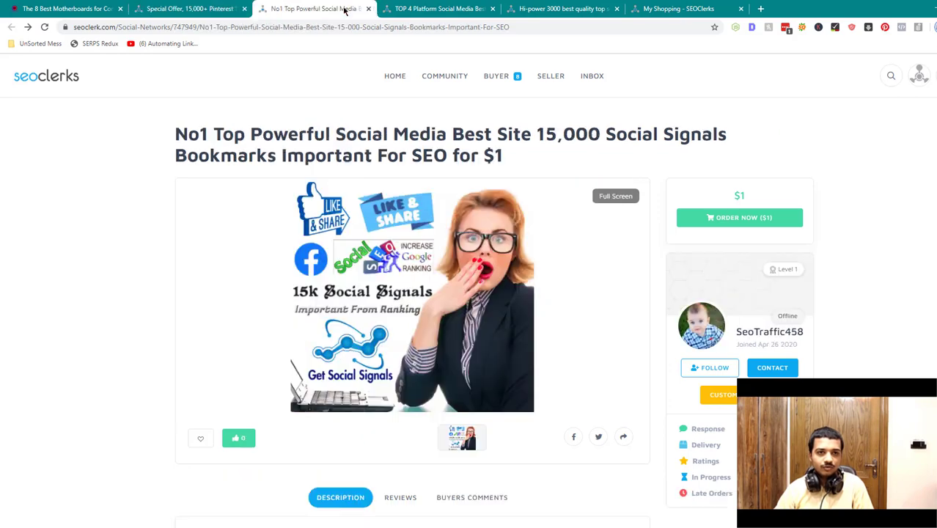
Step: Compare the four $1 social signals listings, including the reviews of the Hi-power 3000 social signals service
{"action": "left_click", "coordinate": [569, 9]}
{"action": "scroll", "coordinate": [579, 142], "scroll_direction": "down", "scroll_amount": 7}
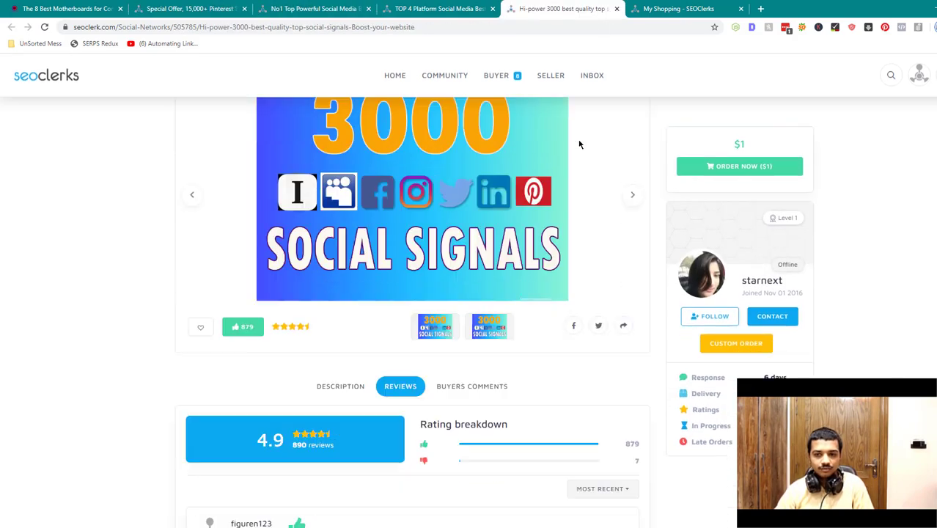
{"action": "scroll", "coordinate": [636, 209], "scroll_direction": "up", "scroll_amount": 4}
{"action": "scroll", "coordinate": [642, 212], "scroll_direction": "up", "scroll_amount": 3}
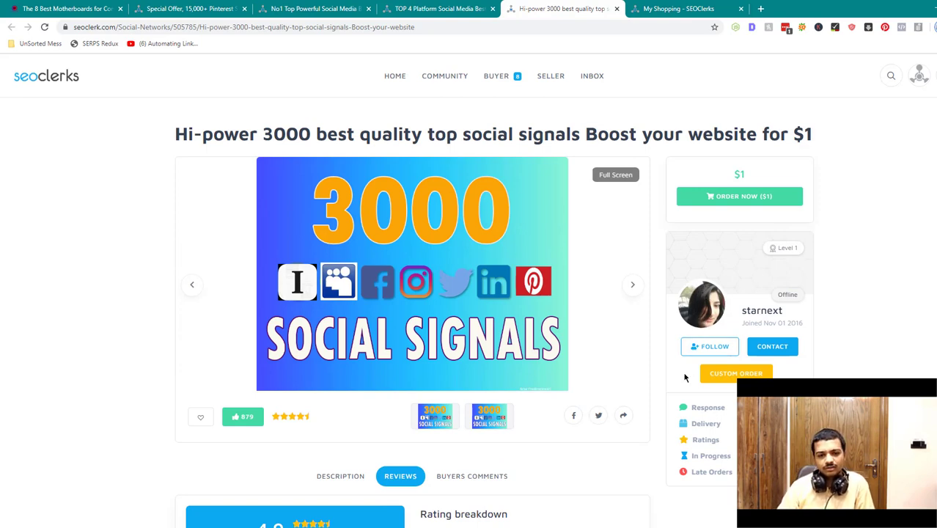
{"action": "scroll", "coordinate": [653, 330], "scroll_direction": "down", "scroll_amount": 3}
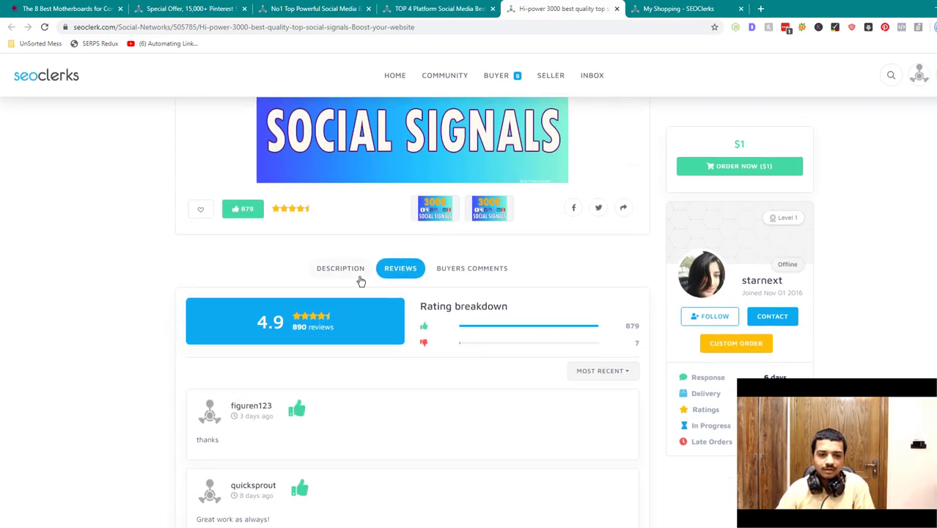
{"action": "left_click", "coordinate": [396, 10]}
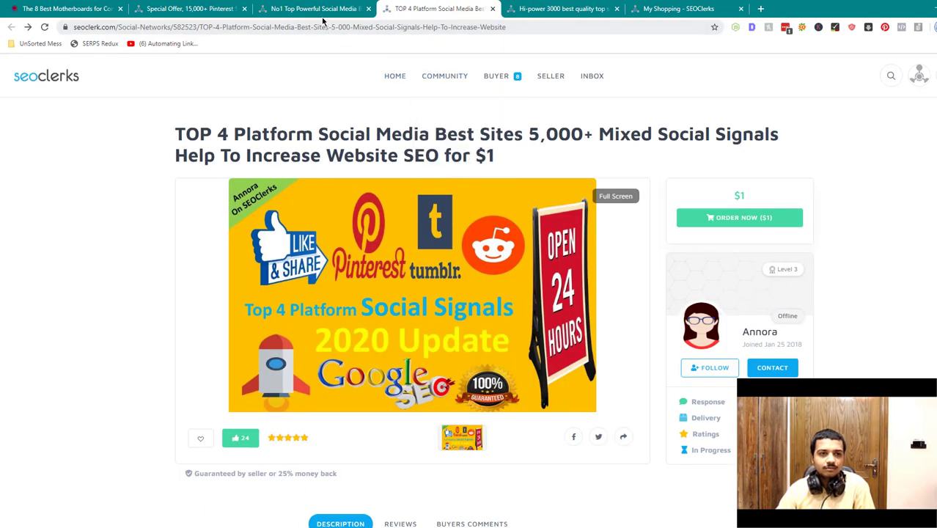
{"action": "left_click", "coordinate": [323, 11]}
{"action": "left_click", "coordinate": [185, 10]}
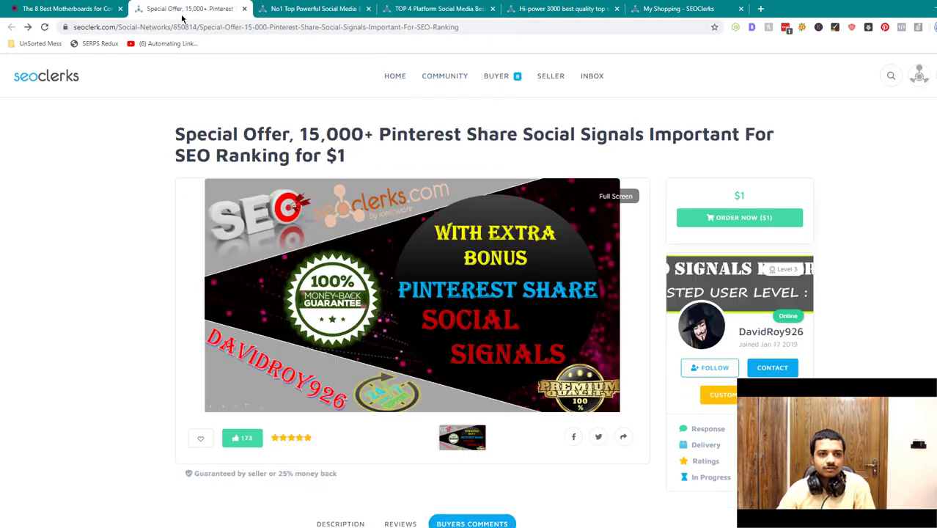
{"action": "left_click", "coordinate": [343, 8]}
{"action": "left_click", "coordinate": [195, 17]}
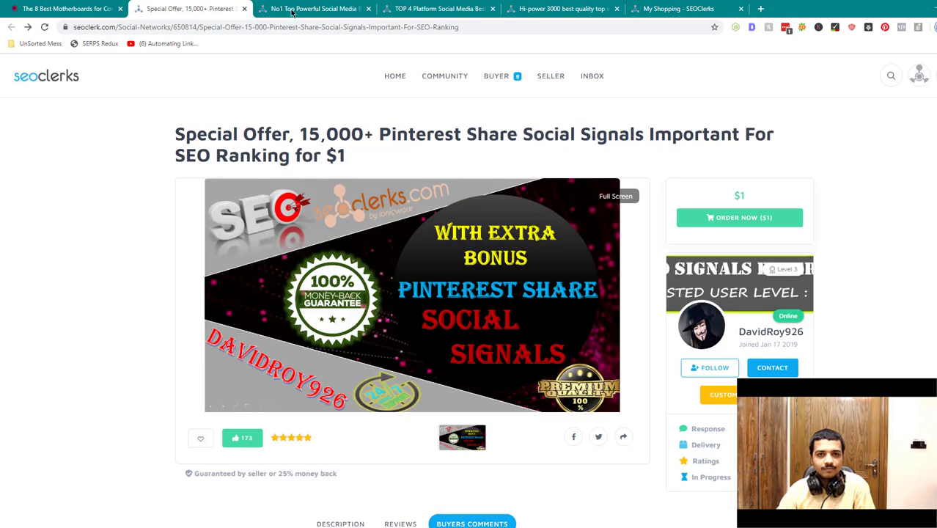
Step: Start an order for each of the four $1 social signals services
{"action": "left_click", "coordinate": [724, 227]}
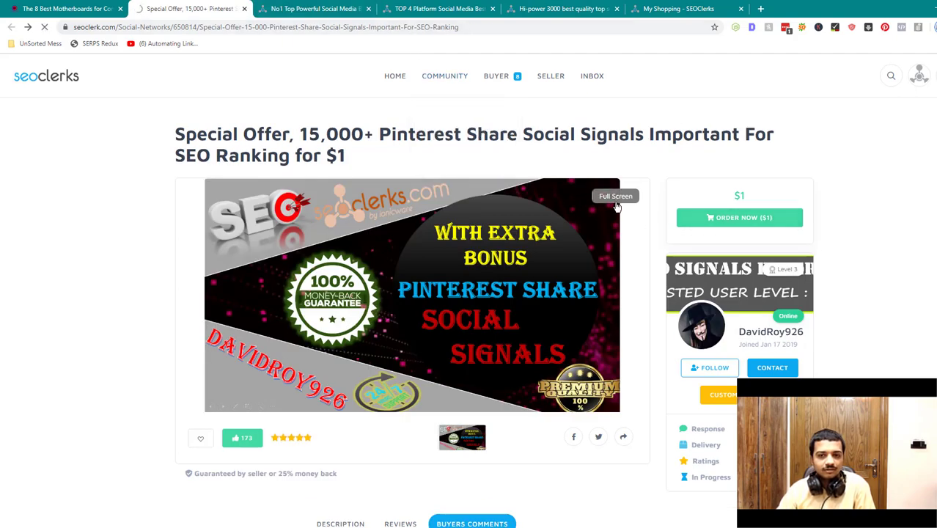
{"action": "left_click", "coordinate": [296, 7]}
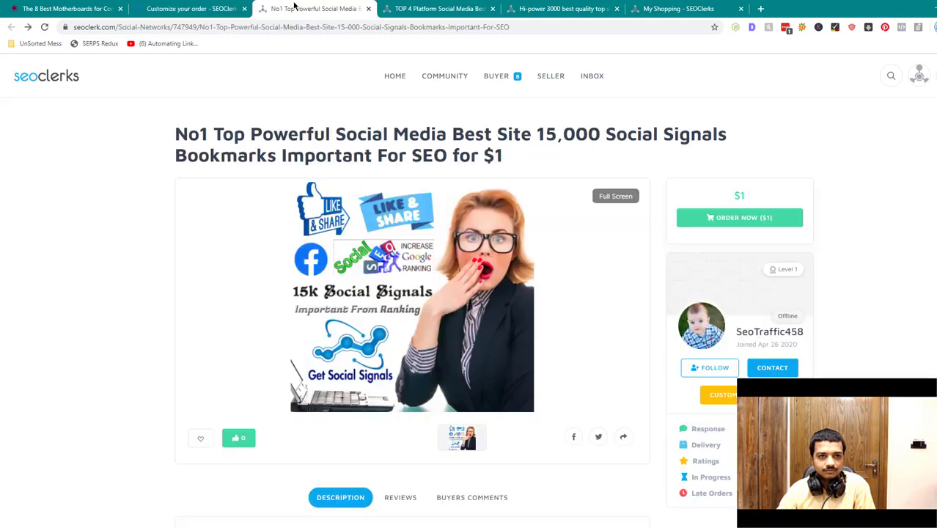
{"action": "left_click", "coordinate": [735, 223]}
{"action": "key", "text": "ctrl+Tab"}
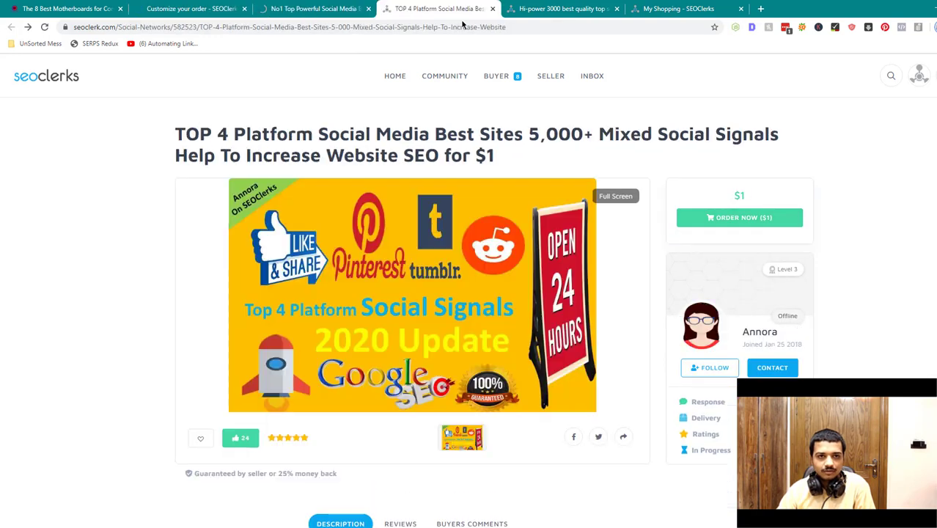
{"action": "left_click", "coordinate": [735, 224]}
{"action": "key", "text": "ctrl+Tab"}
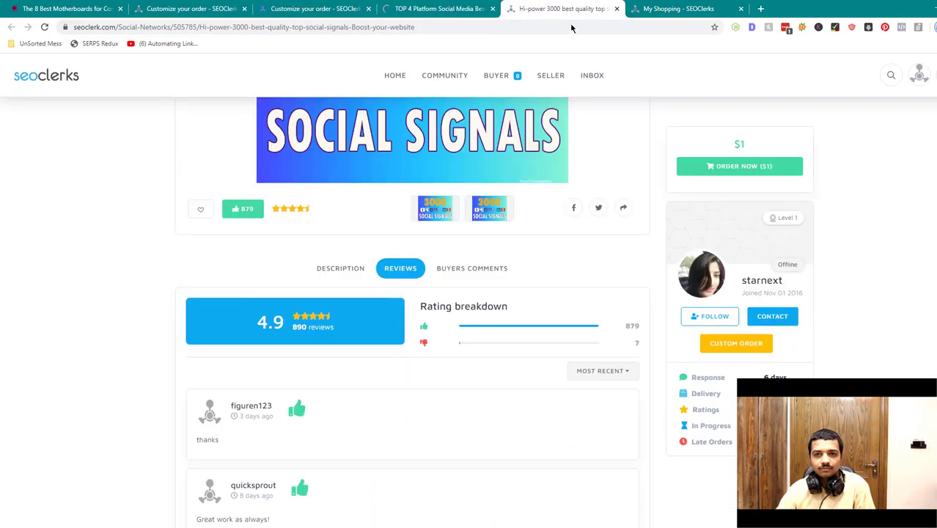
{"action": "left_click", "coordinate": [729, 172]}
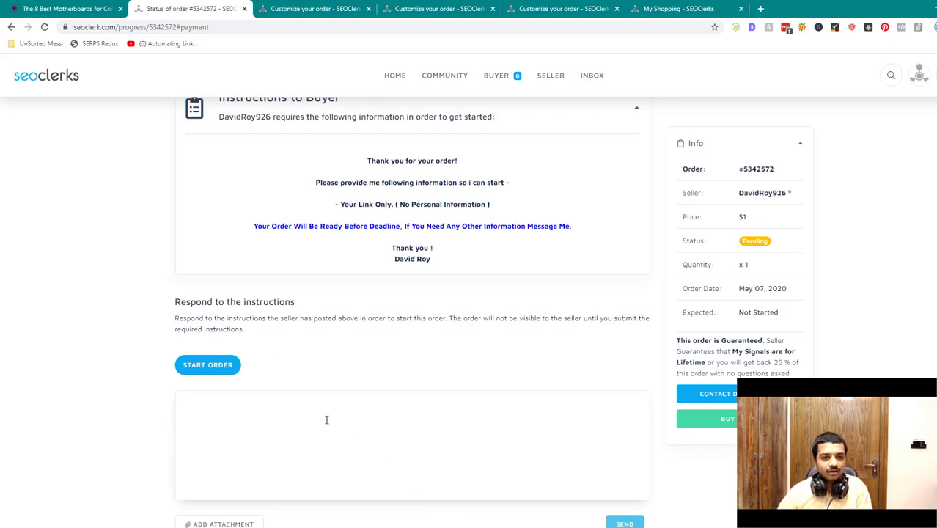
Step: Copy the web address of the i7-9700k motherboards article into the response for the Pinterest share signals order
{"action": "scroll", "coordinate": [327, 420], "scroll_direction": "up", "scroll_amount": 2}
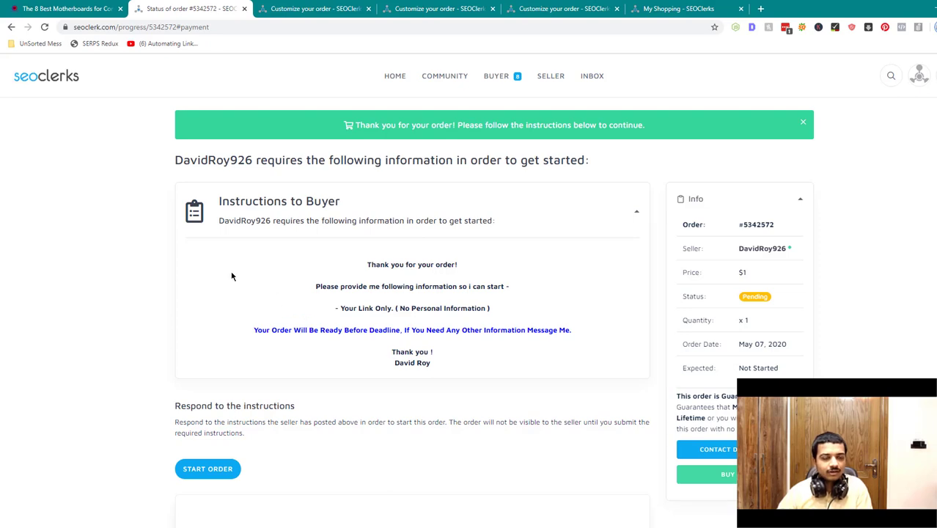
{"action": "left_click", "coordinate": [87, 6]}
{"action": "left_click", "coordinate": [132, 27]}
{"action": "key", "text": "ctrl+c"}
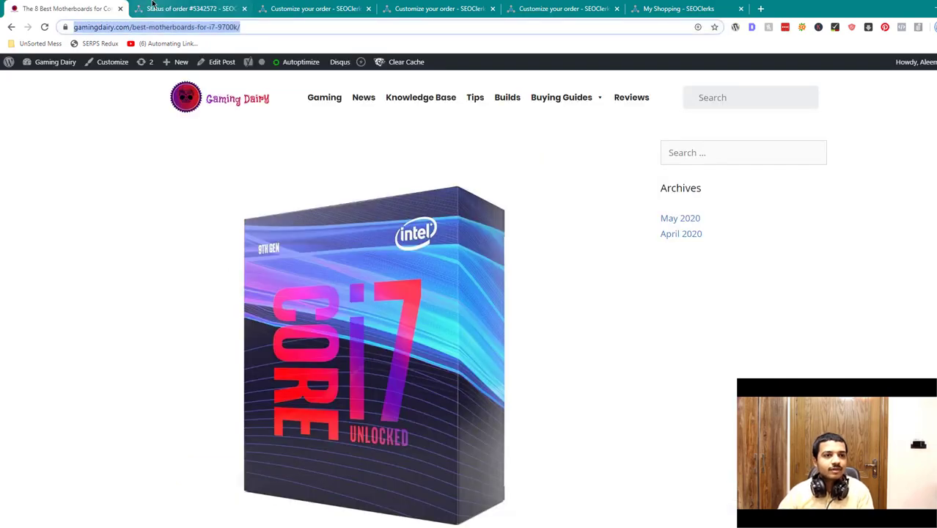
{"action": "left_click", "coordinate": [187, 8]}
{"action": "scroll", "coordinate": [220, 234], "scroll_direction": "down", "scroll_amount": 5}
{"action": "left_click", "coordinate": [238, 258]}
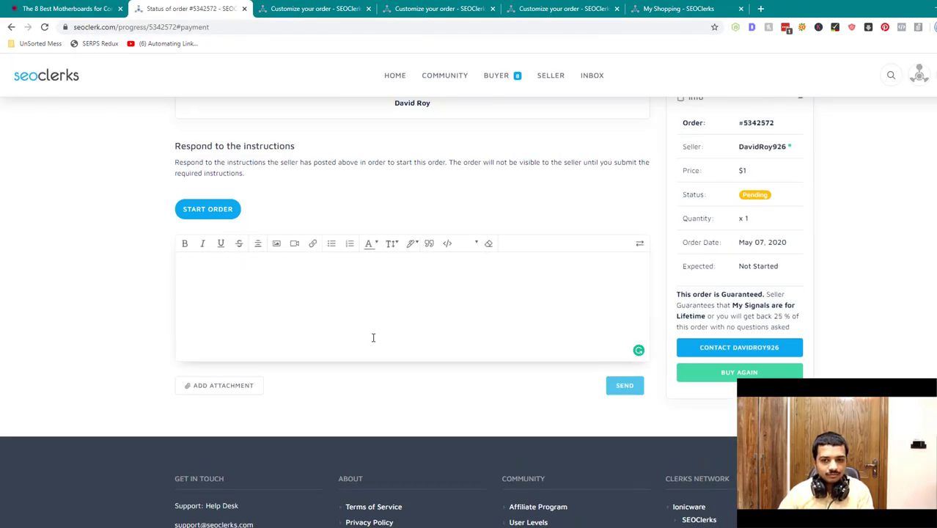
{"action": "key", "text": "ctrl+v"}
Step: Check the seller's link-only requirement, send the response to start the order, and check its expected delivery
{"action": "scroll", "coordinate": [372, 334], "scroll_direction": "up", "scroll_amount": 3}
{"action": "scroll", "coordinate": [376, 339], "scroll_direction": "down", "scroll_amount": 2}
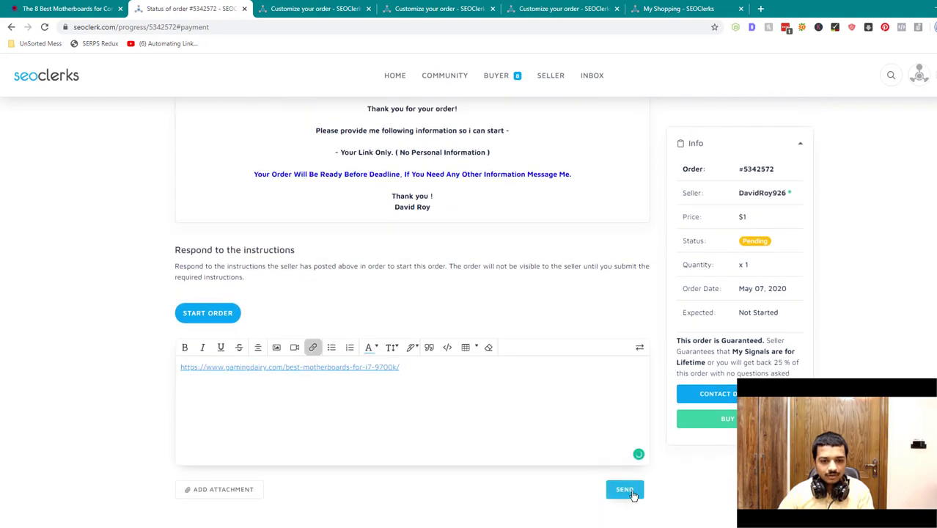
{"action": "scroll", "coordinate": [561, 387], "scroll_direction": "up", "scroll_amount": 2}
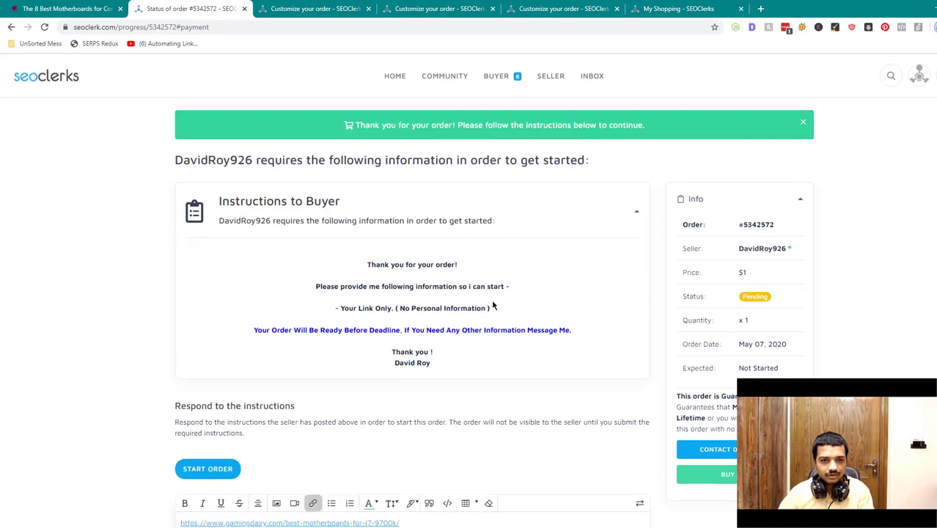
{"action": "triple_click", "coordinate": [317, 337]}
{"action": "left_click_drag", "start_coordinate": [339, 308], "coordinate": [487, 308]}
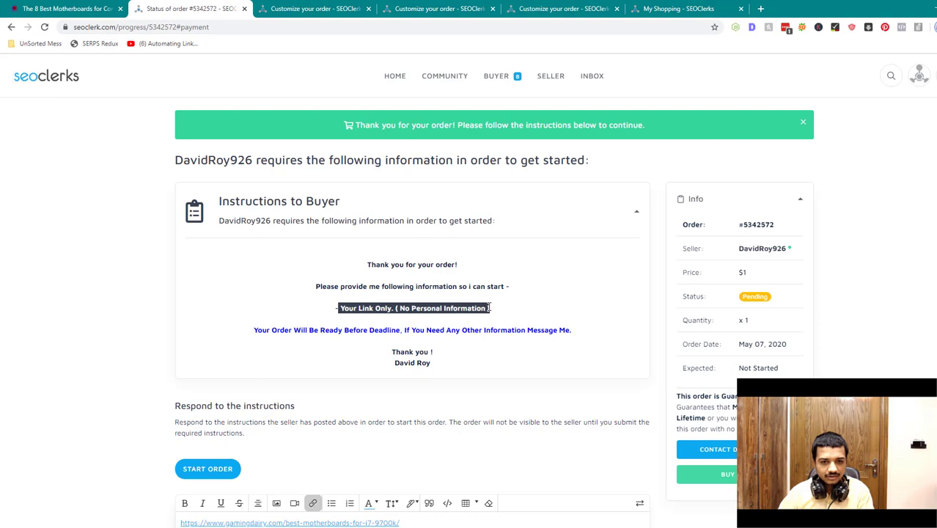
{"action": "left_click", "coordinate": [530, 317]}
{"action": "scroll", "coordinate": [572, 367], "scroll_direction": "down", "scroll_amount": 3}
{"action": "left_click", "coordinate": [625, 386]}
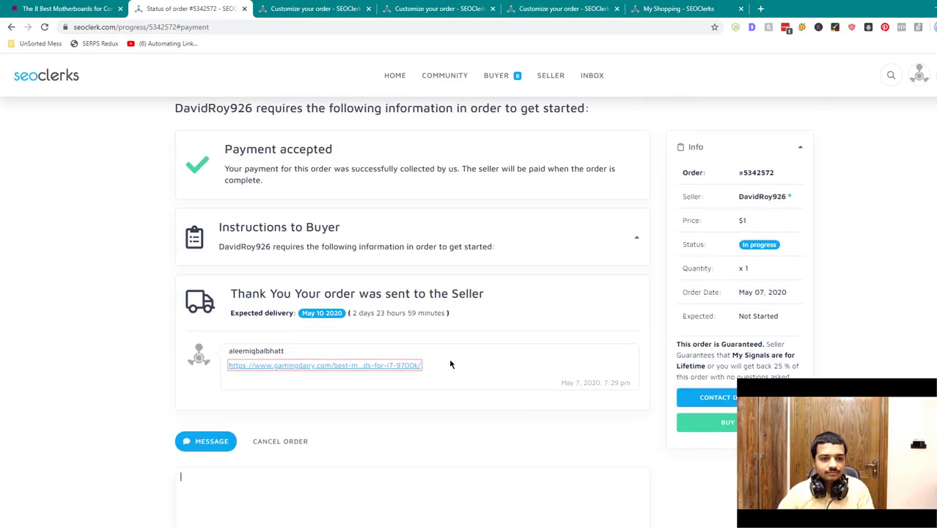
{"action": "left_click_drag", "start_coordinate": [354, 312], "coordinate": [438, 313]}
{"action": "left_click", "coordinate": [438, 313]}
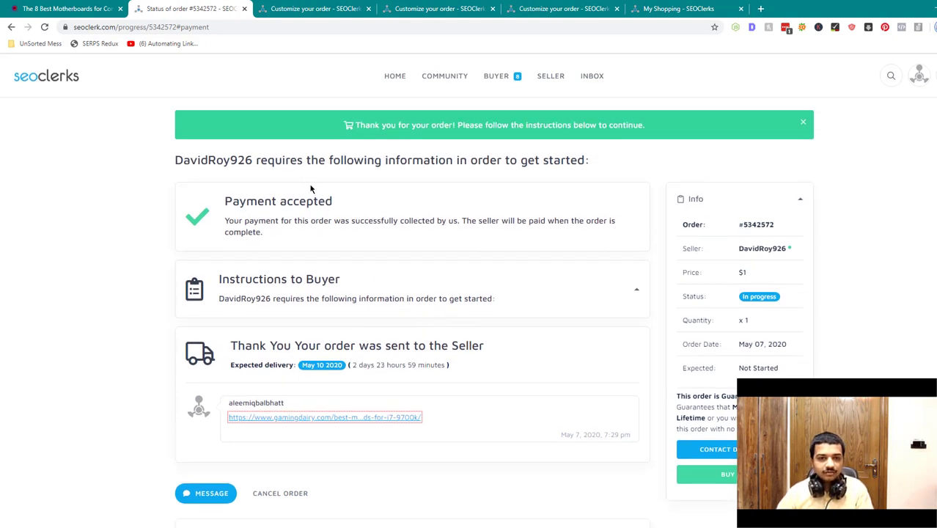
Step: Open the first seller's profile and examine the description of the 15,000 Social Signals Bookmarks listing
{"action": "left_click", "coordinate": [279, 7]}
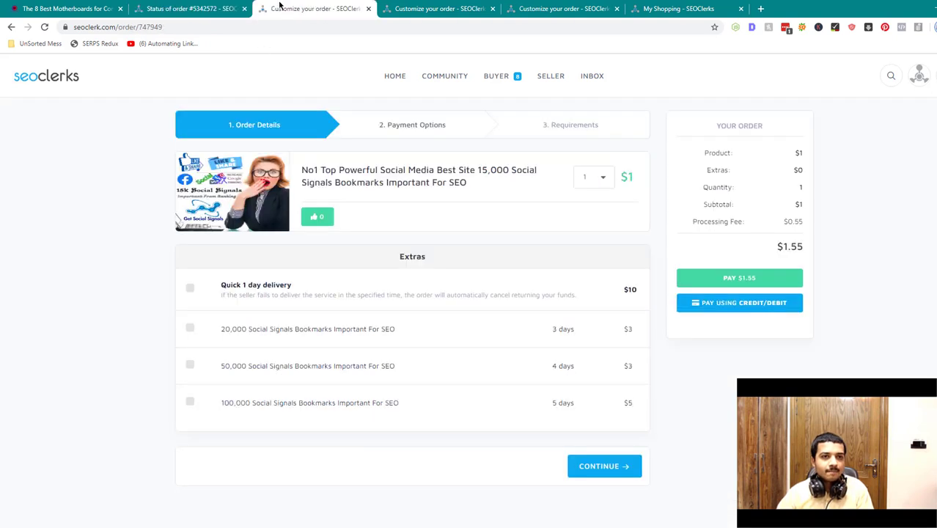
{"action": "left_click", "coordinate": [385, 183]}
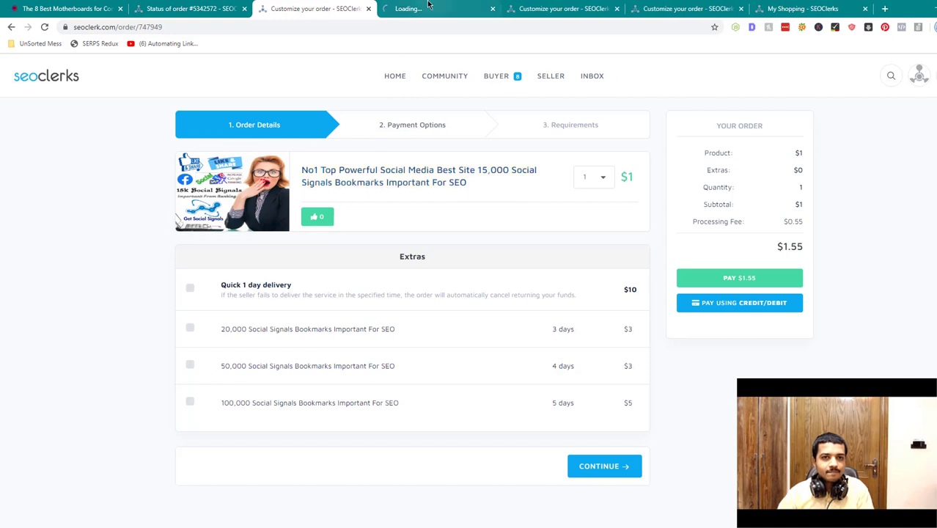
{"action": "left_click", "coordinate": [236, 6]}
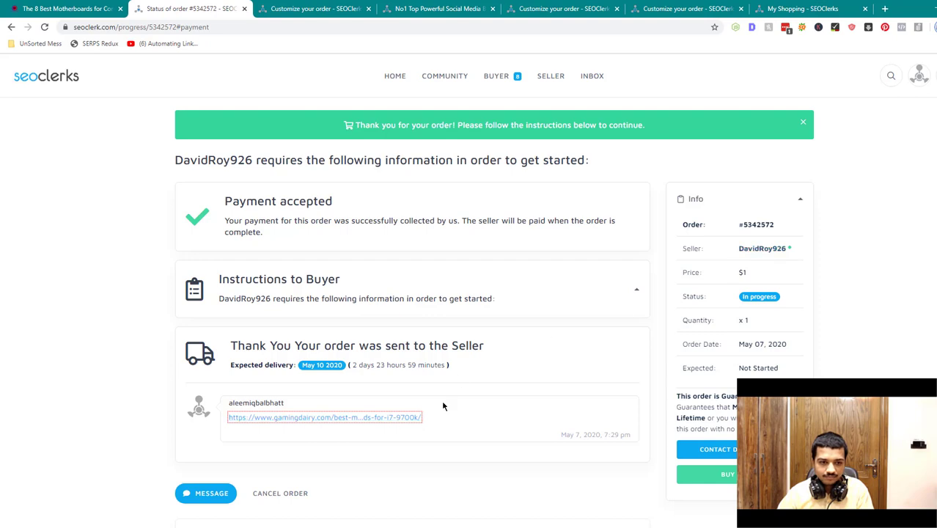
{"action": "left_click", "coordinate": [783, 252]}
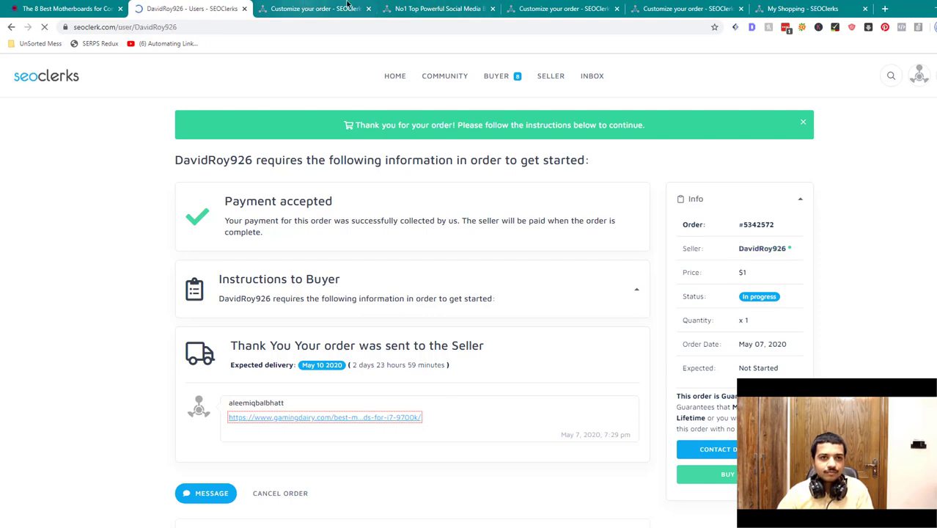
{"action": "left_click", "coordinate": [438, 8]}
{"action": "scroll", "coordinate": [359, 147], "scroll_direction": "down", "scroll_amount": 4}
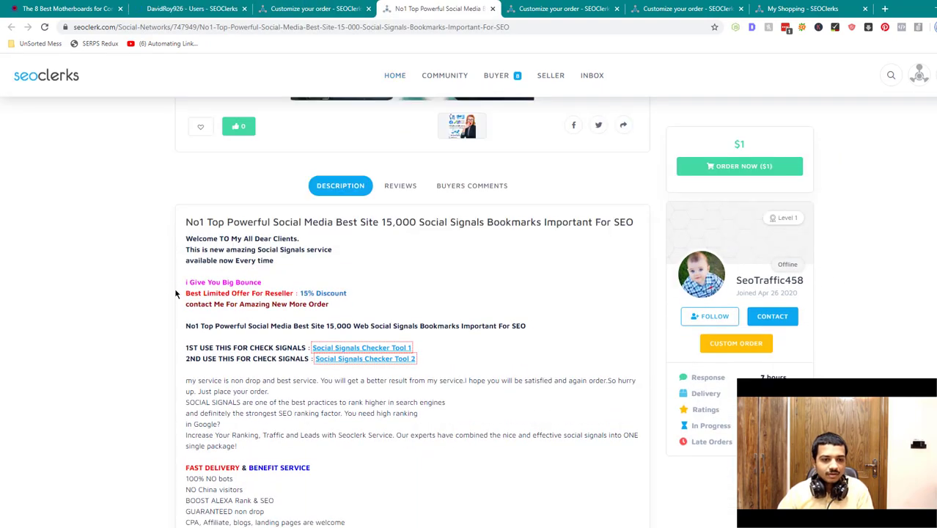
{"action": "scroll", "coordinate": [167, 242], "scroll_direction": "down", "scroll_amount": 6}
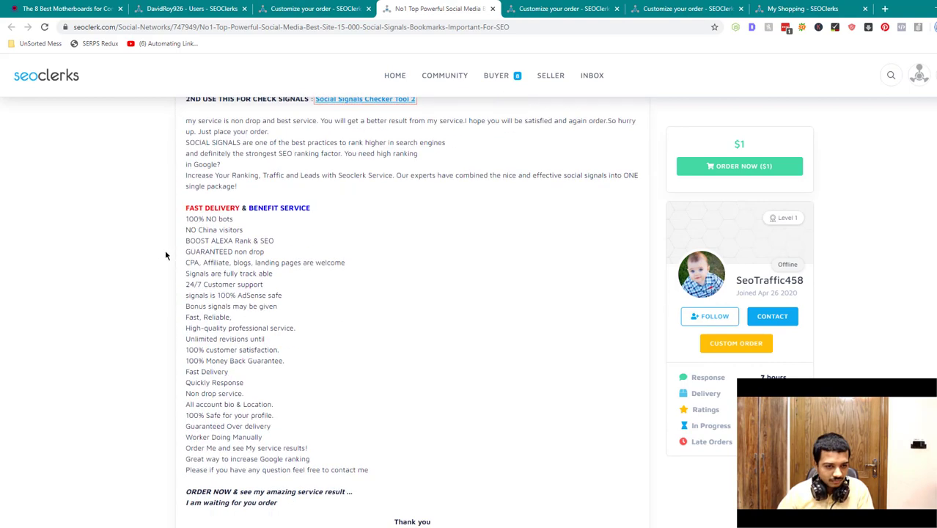
{"action": "scroll", "coordinate": [165, 256], "scroll_direction": "up", "scroll_amount": 5}
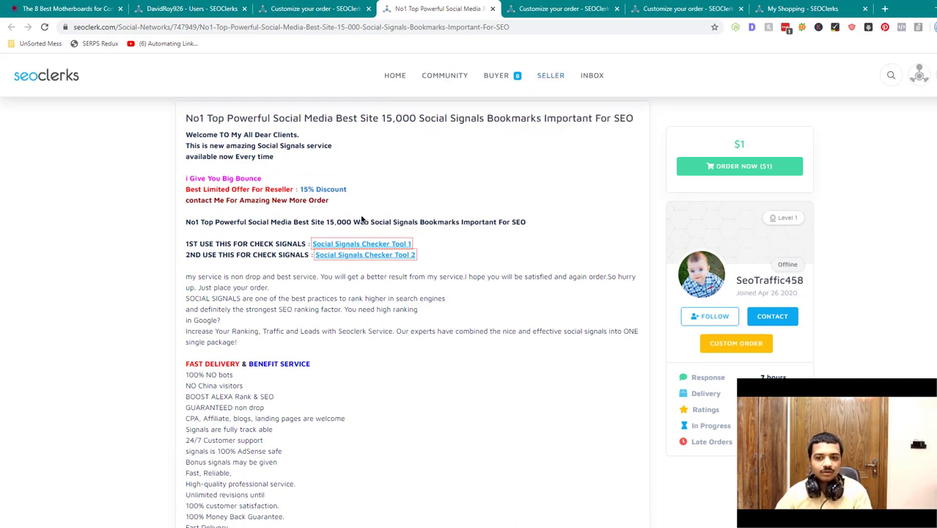
{"action": "key", "text": "ctrl+w"}
Step: Review the first seller's services and the details of the 15,000+ Pinterest Share Social Signals listing
{"action": "left_click", "coordinate": [279, 8]}
{"action": "left_click", "coordinate": [191, 8]}
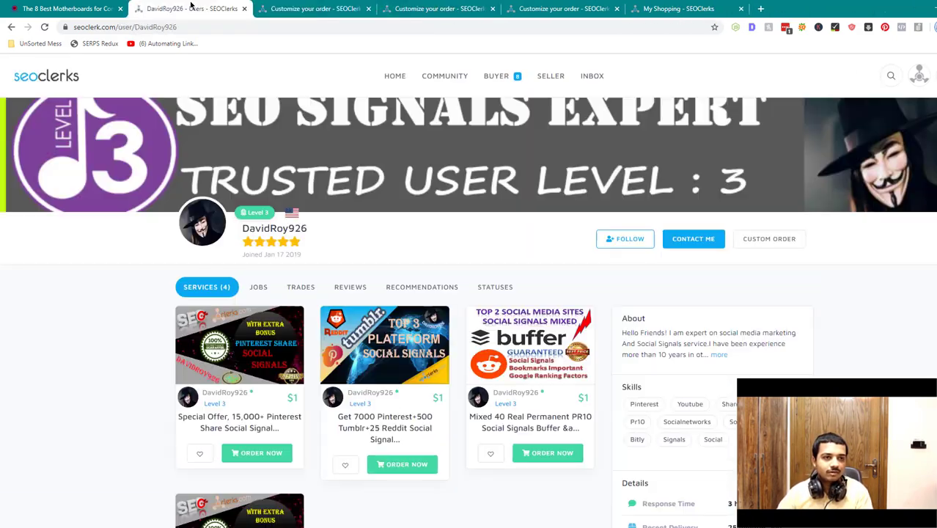
{"action": "scroll", "coordinate": [250, 317], "scroll_direction": "down", "scroll_amount": 2}
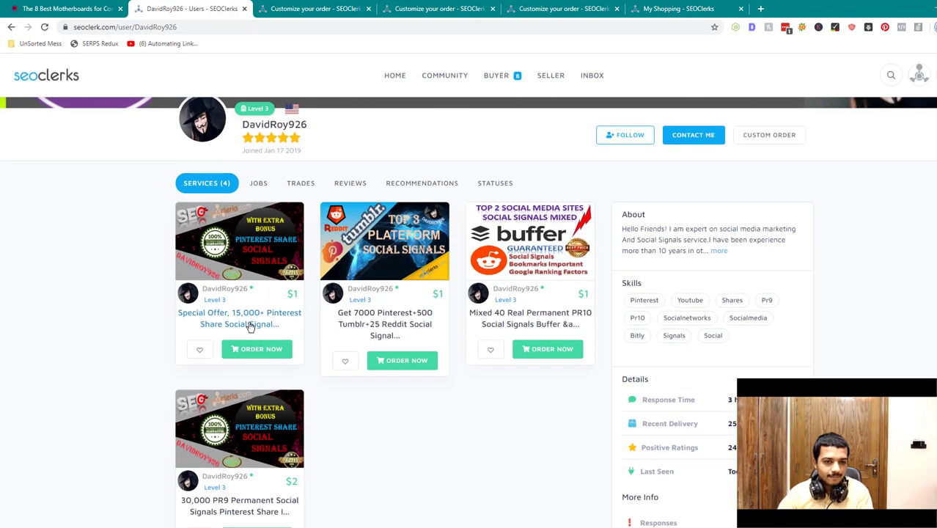
{"action": "left_click", "coordinate": [254, 217]}
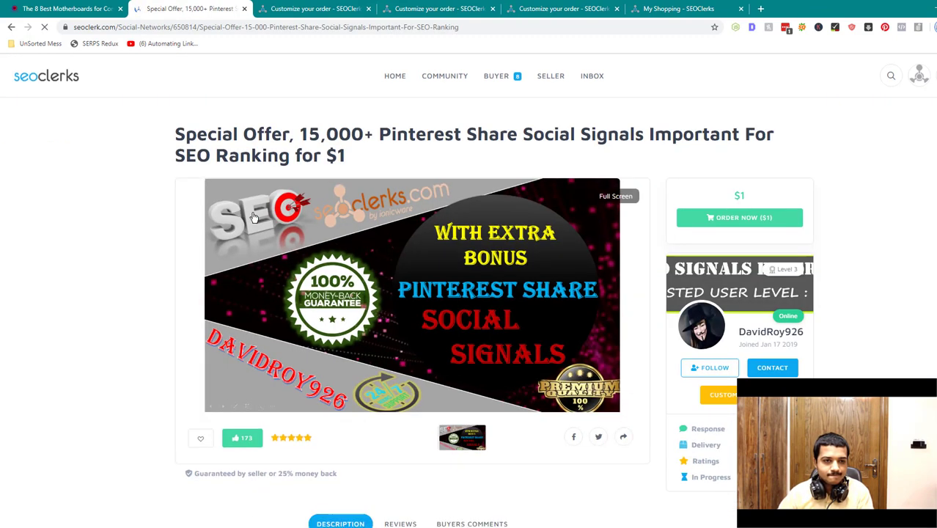
{"action": "scroll", "coordinate": [254, 217], "scroll_direction": "down", "scroll_amount": 4}
{"action": "scroll", "coordinate": [254, 217], "scroll_direction": "down", "scroll_amount": 3}
{"action": "scroll", "coordinate": [254, 217], "scroll_direction": "down", "scroll_amount": 5}
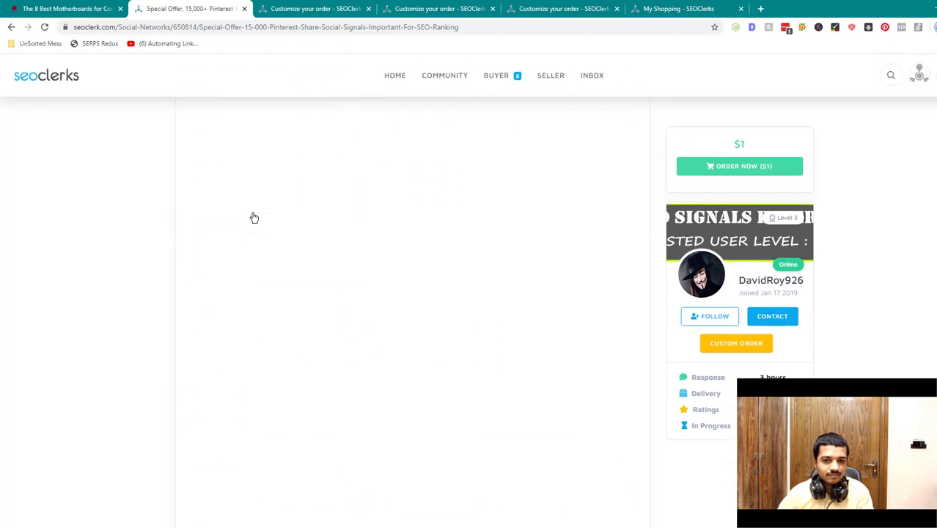
{"action": "left_click", "coordinate": [308, 8]}
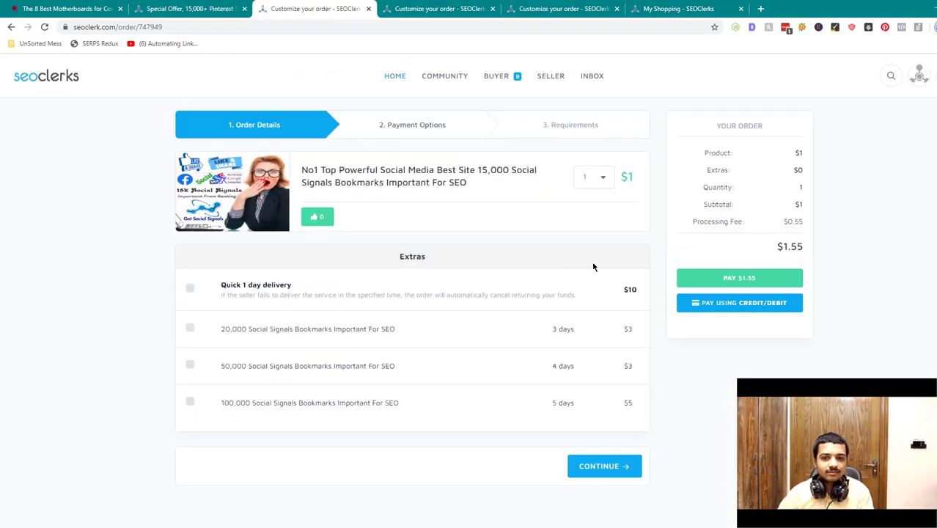
{"action": "left_click", "coordinate": [684, 283]}
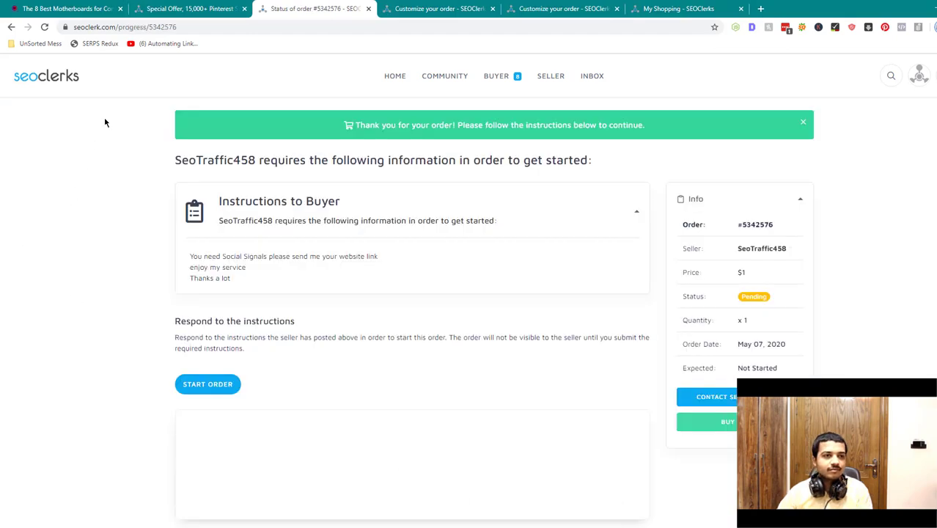
{"action": "left_click", "coordinate": [81, 13]}
{"action": "left_click", "coordinate": [302, 11]}
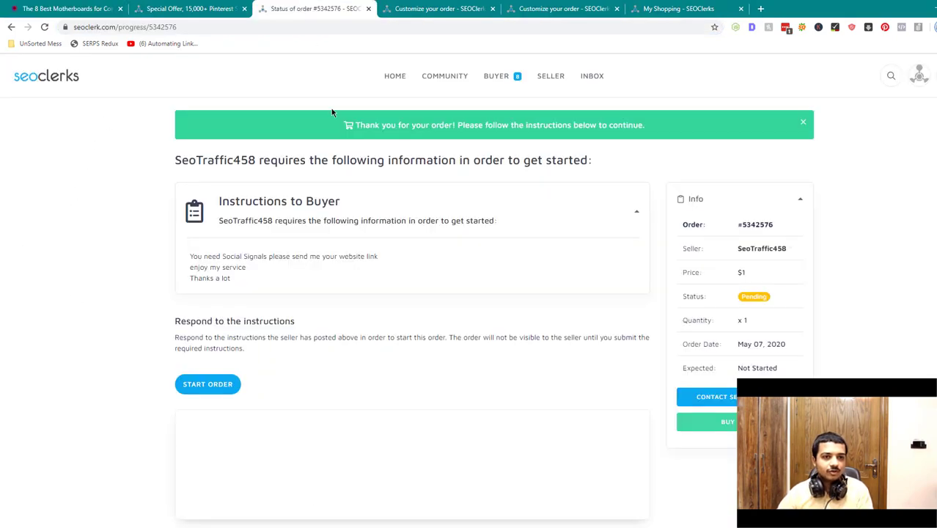
{"action": "left_click", "coordinate": [294, 450]}
{"action": "type", "text": "https://www.gamingdairy.com/best-motherboards-for-i7-9700k/"}
{"action": "scroll", "coordinate": [86, 422], "scroll_direction": "down", "scroll_amount": 2}
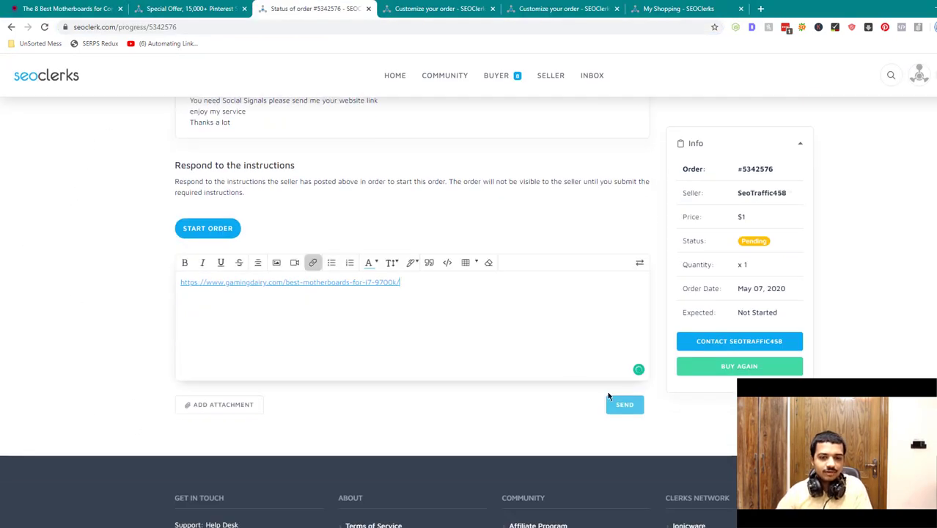
Step: Recheck the seller's website link requirement and send the response to start the 15,000 Social Signals Bookmarks order
{"action": "scroll", "coordinate": [613, 411], "scroll_direction": "up", "scroll_amount": 2}
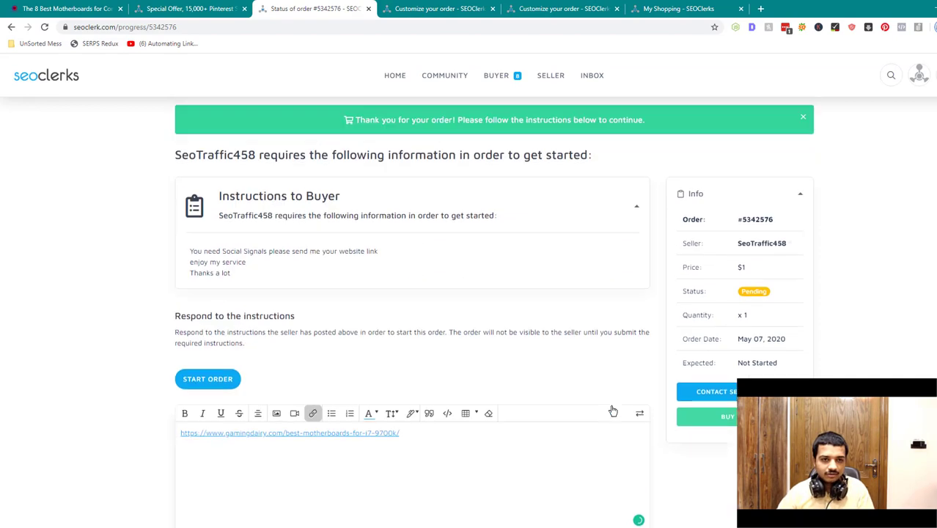
{"action": "scroll", "coordinate": [494, 299], "scroll_direction": "down", "scroll_amount": 2}
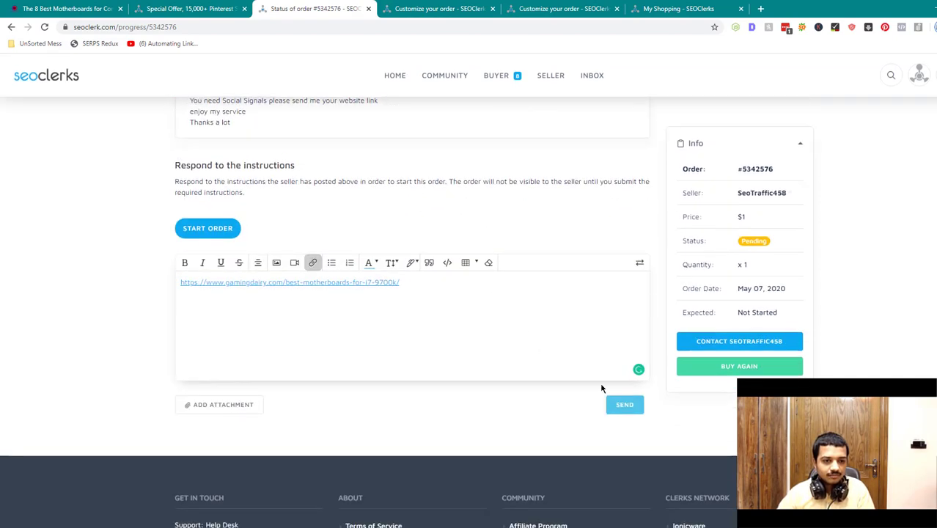
{"action": "scroll", "coordinate": [622, 407], "scroll_direction": "up", "scroll_amount": 2}
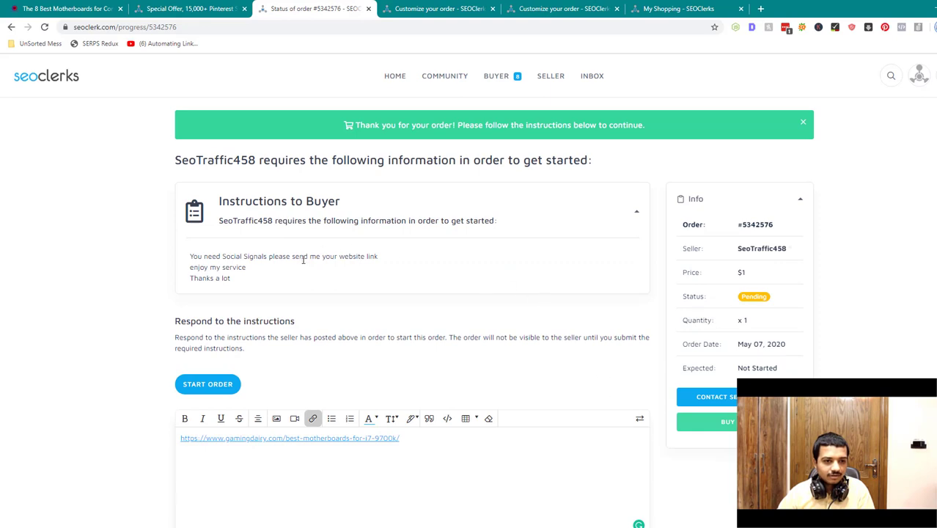
{"action": "left_click_drag", "start_coordinate": [303, 260], "coordinate": [346, 256]}
{"action": "left_click", "coordinate": [388, 278]}
{"action": "scroll", "coordinate": [588, 402], "scroll_direction": "down", "scroll_amount": 4}
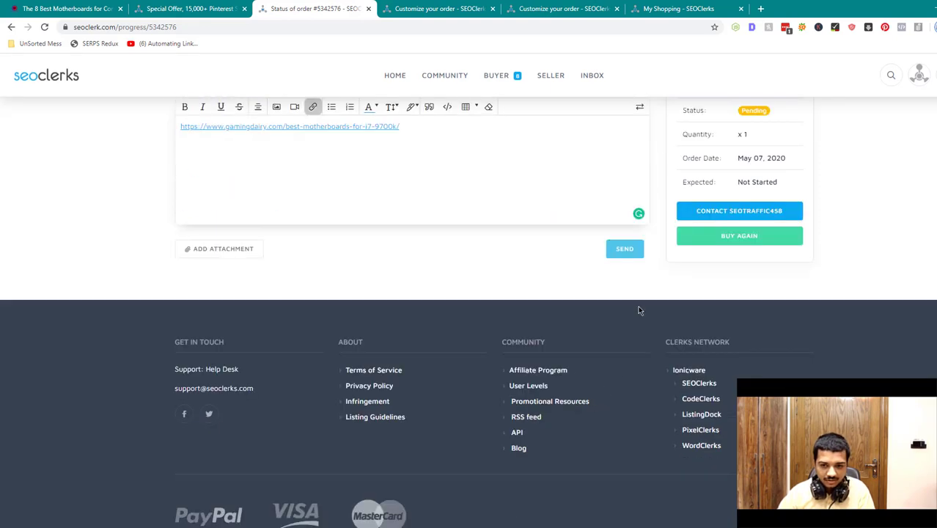
{"action": "left_click", "coordinate": [625, 249]}
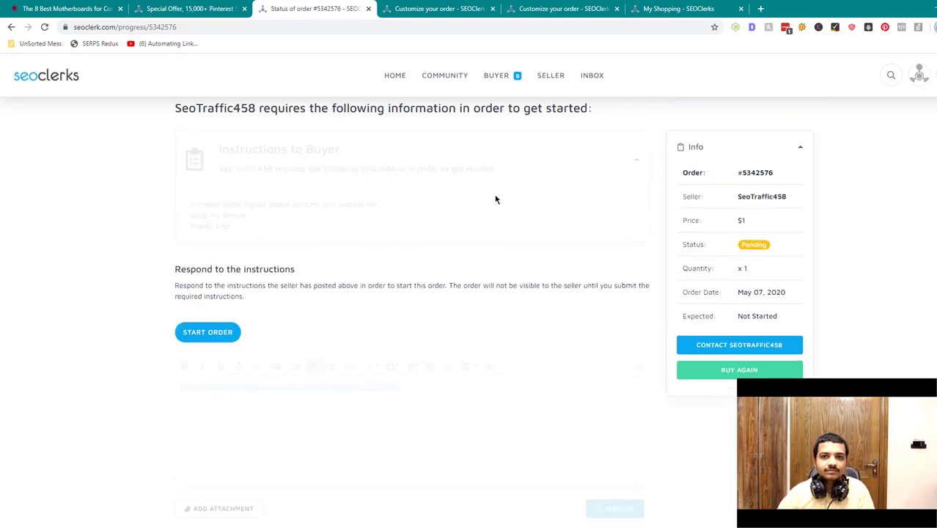
Step: Order the $1 TOP 4 Platform 5,000+ Mixed Social Signals service and read the seller's requirements
{"action": "left_click", "coordinate": [456, 13]}
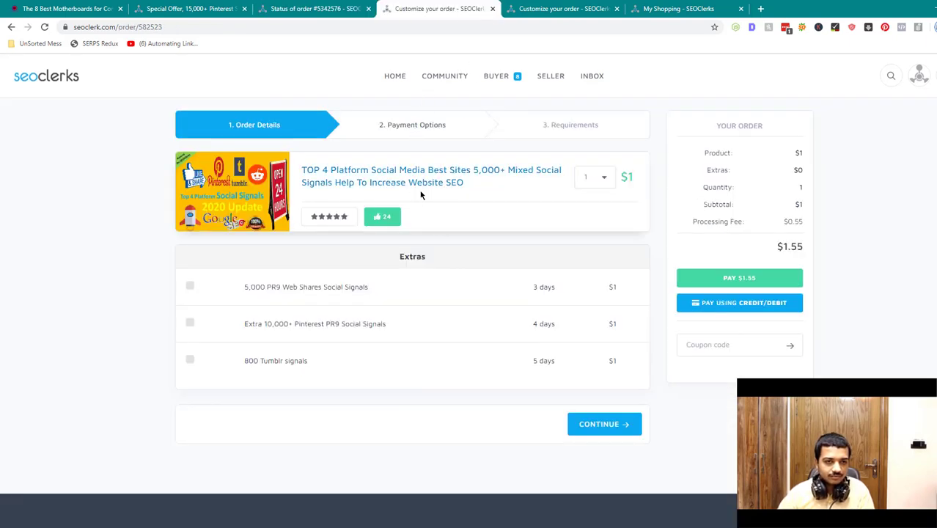
{"action": "left_click", "coordinate": [599, 431]}
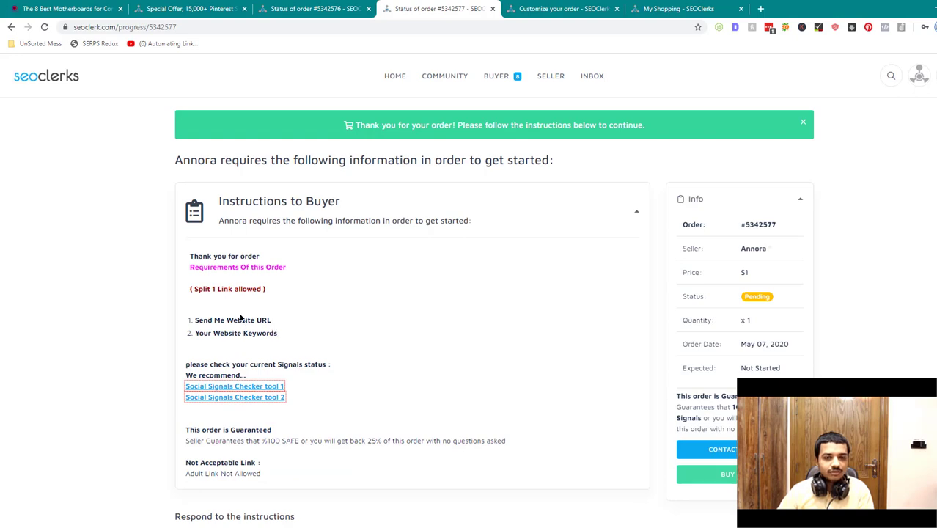
{"action": "scroll", "coordinate": [207, 317], "scroll_direction": "down", "scroll_amount": 2}
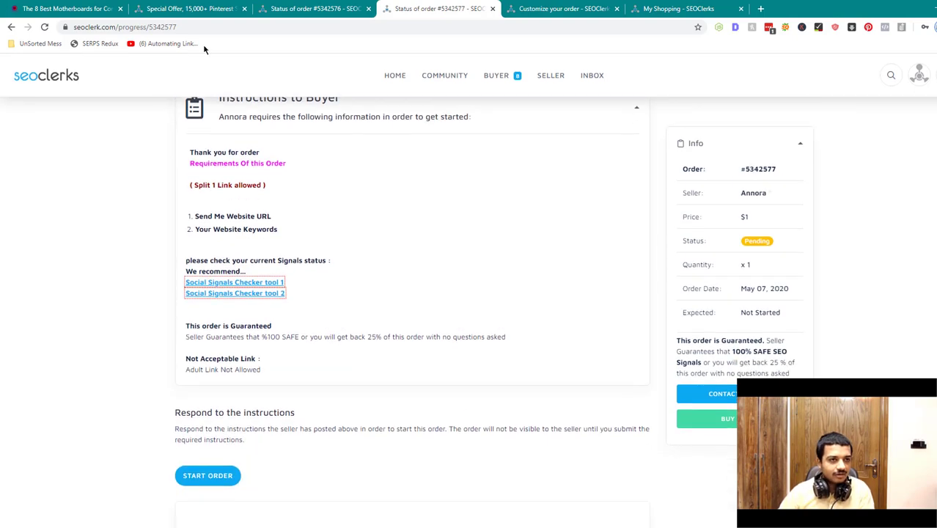
Step: Copy the web address of the motherboards article and return to the empty response of the mixed social signals order
{"action": "left_click", "coordinate": [66, 8]}
{"action": "left_click", "coordinate": [432, 9]}
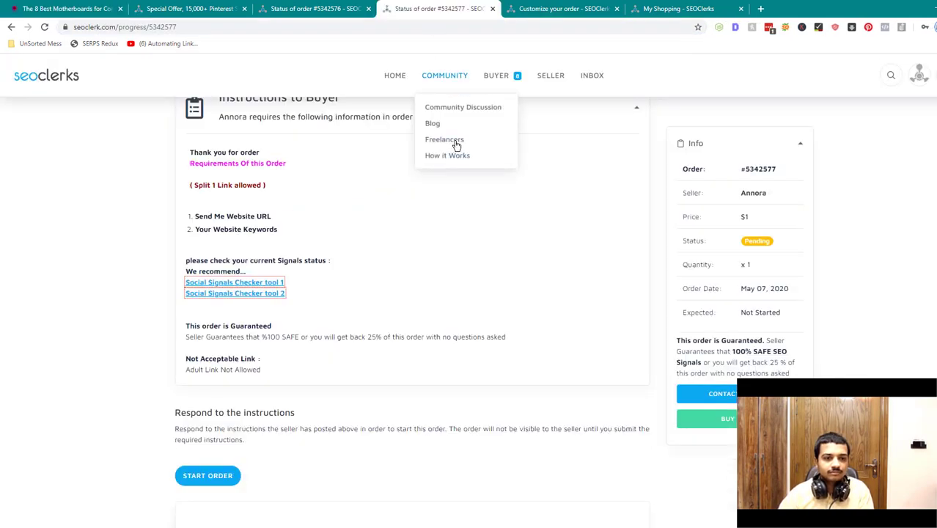
{"action": "left_click", "coordinate": [557, 9]}
{"action": "left_click", "coordinate": [437, 9]}
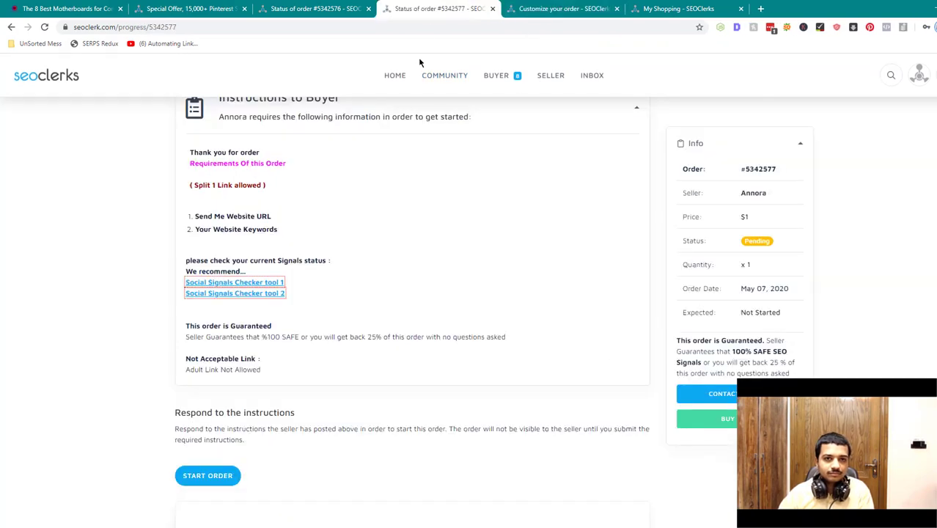
{"action": "scroll", "coordinate": [347, 392], "scroll_direction": "down", "scroll_amount": 2}
{"action": "left_click", "coordinate": [346, 392]}
{"action": "key", "text": "ctrl+v"}
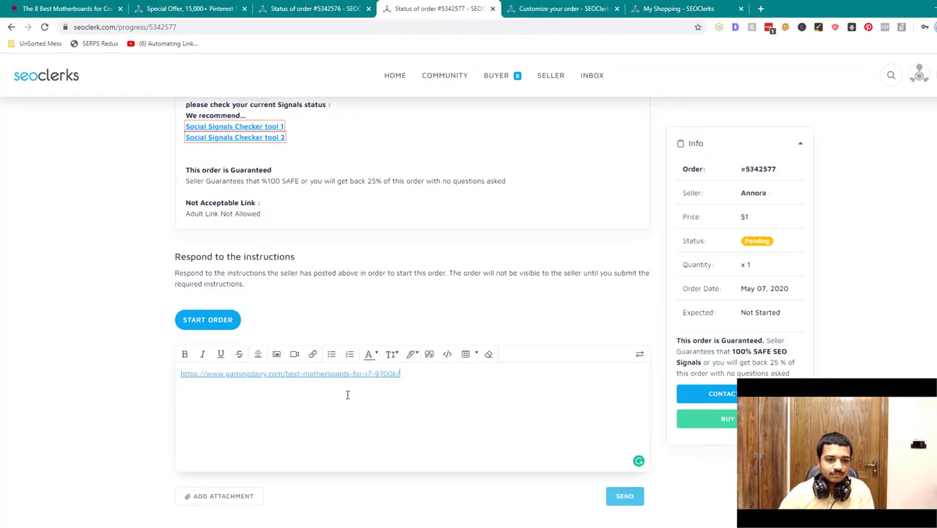
{"action": "key", "text": "ctrl+a"}
{"action": "type", "text": "Website"}
{"action": "key", "text": "ctrl+a"}
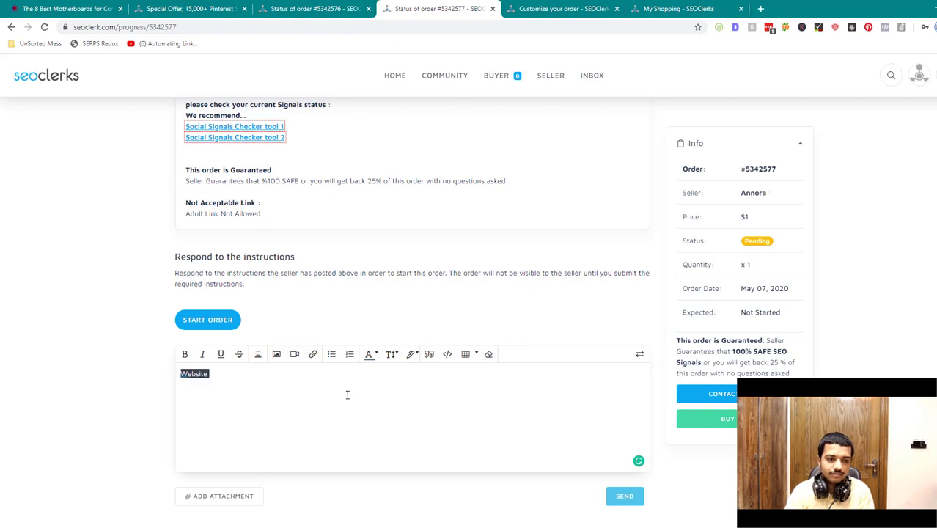
{"action": "key", "text": "BackSpace"}
{"action": "type", "text": "Website"}
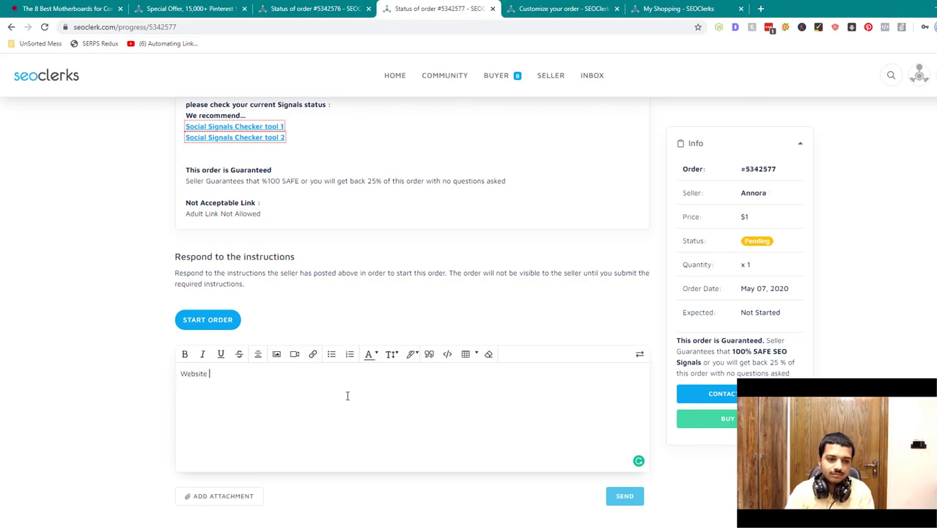
{"action": "type", "text": " Url:"}
{"action": "type", "text": "https://www.gamingdairy.com/best-motherboards-for-i7-9700k/"}
{"action": "key", "text": "Return"}
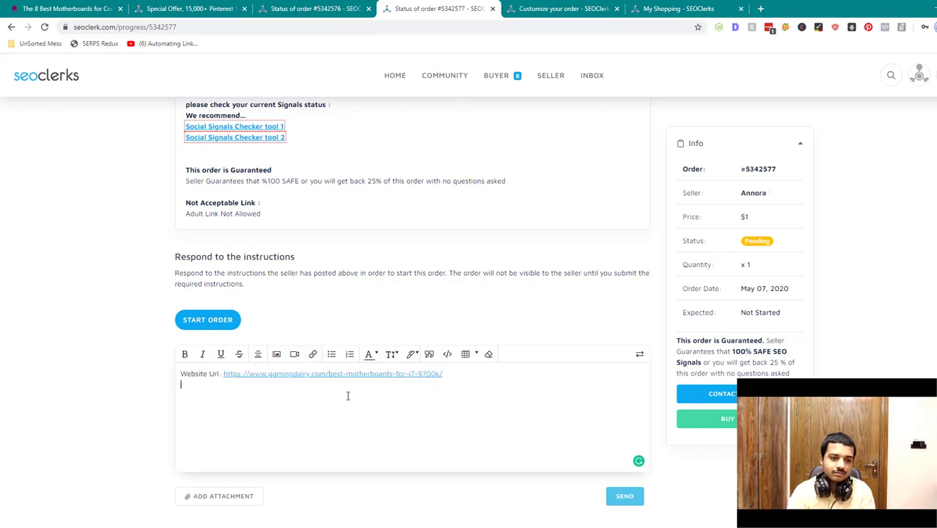
Step: Add the line "Keyword: Best Motherboards for Core i7-9700K" using the article's title, send the response, and check the expected delivery
{"action": "type", "text": "Keyword:"}
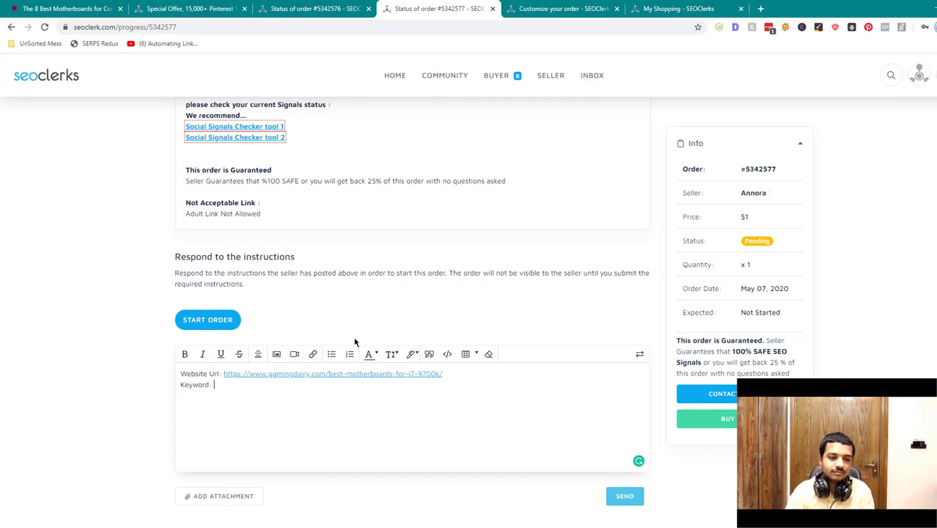
{"action": "key", "text": "ctrl+1"}
{"action": "scroll", "coordinate": [293, 201], "scroll_direction": "down", "scroll_amount": 1}
{"action": "scroll", "coordinate": [292, 206], "scroll_direction": "down", "scroll_amount": 3}
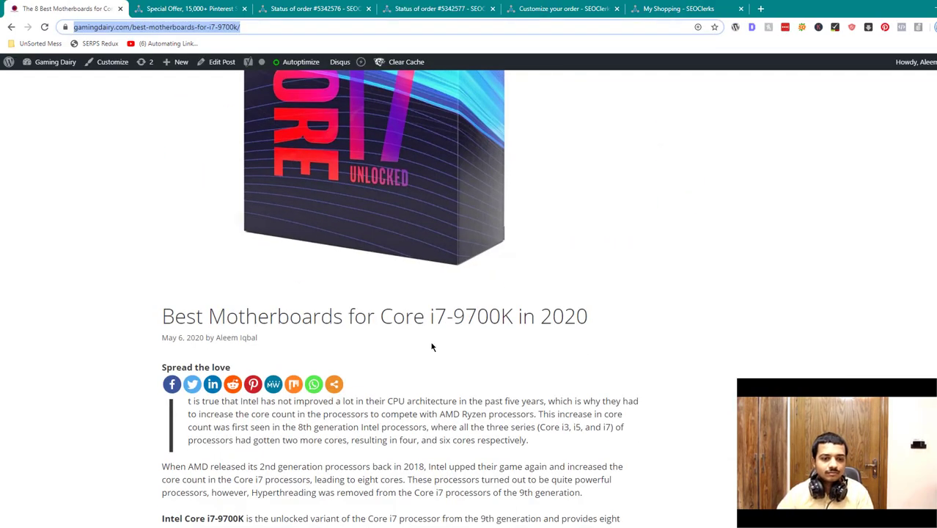
{"action": "left_click_drag", "start_coordinate": [513, 315], "coordinate": [161, 315]}
{"action": "key", "text": "ctrl+c"}
{"action": "left_click", "coordinate": [454, 8]}
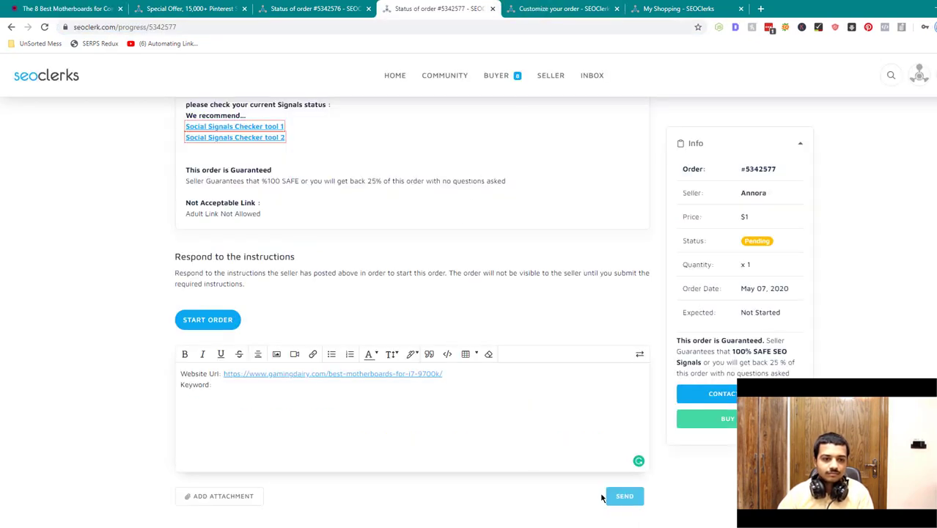
{"action": "key", "text": "ctrl+v"}
{"action": "left_click", "coordinate": [624, 497]}
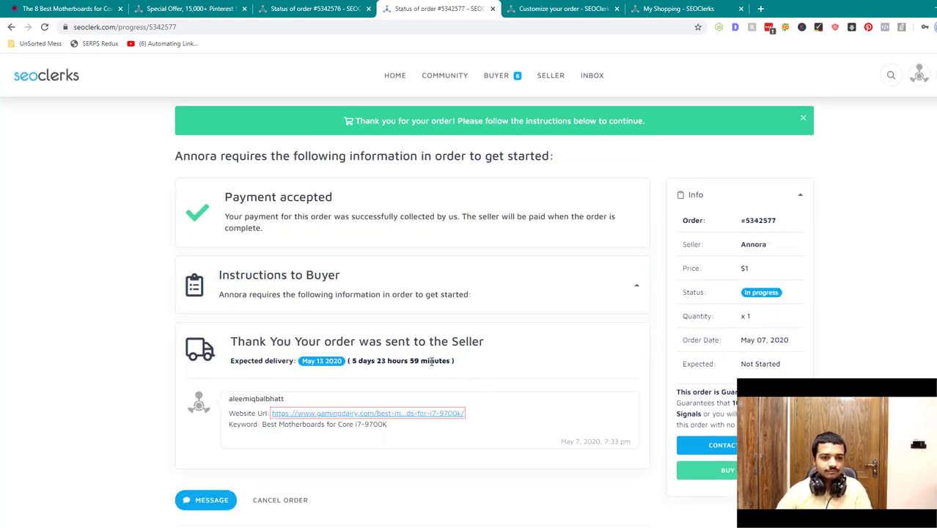
{"action": "left_click_drag", "start_coordinate": [454, 363], "coordinate": [356, 361]}
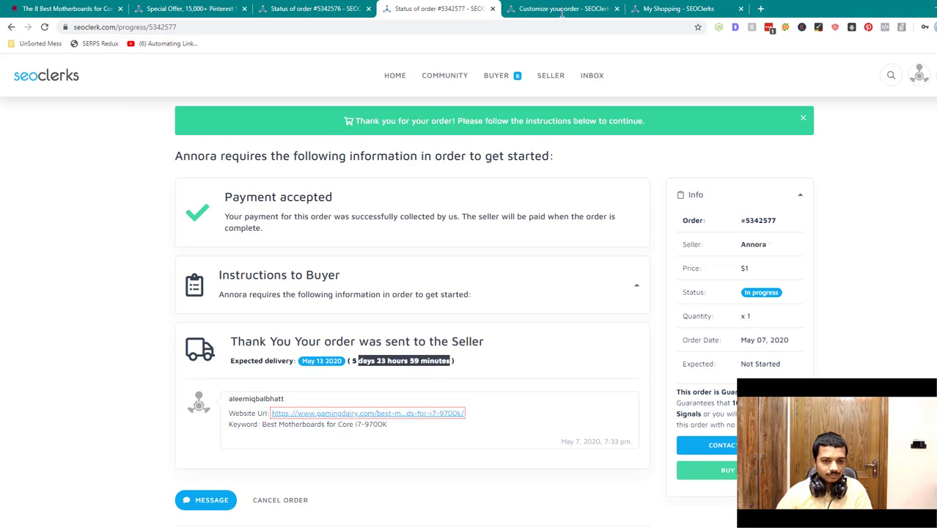
Step: Order the $1 Hi-power 3000 best quality top social signals service, paying with the saved Visa card
{"action": "left_click", "coordinate": [567, 8]}
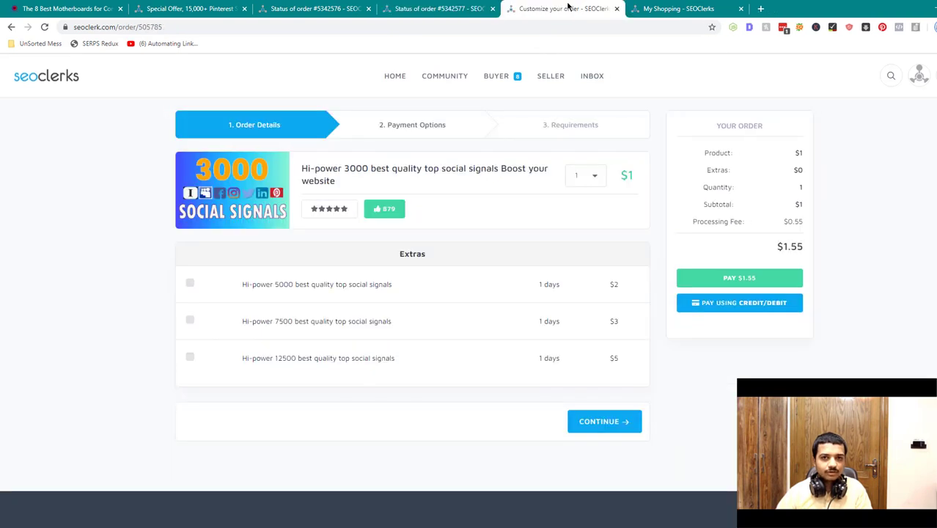
{"action": "left_click", "coordinate": [741, 279]}
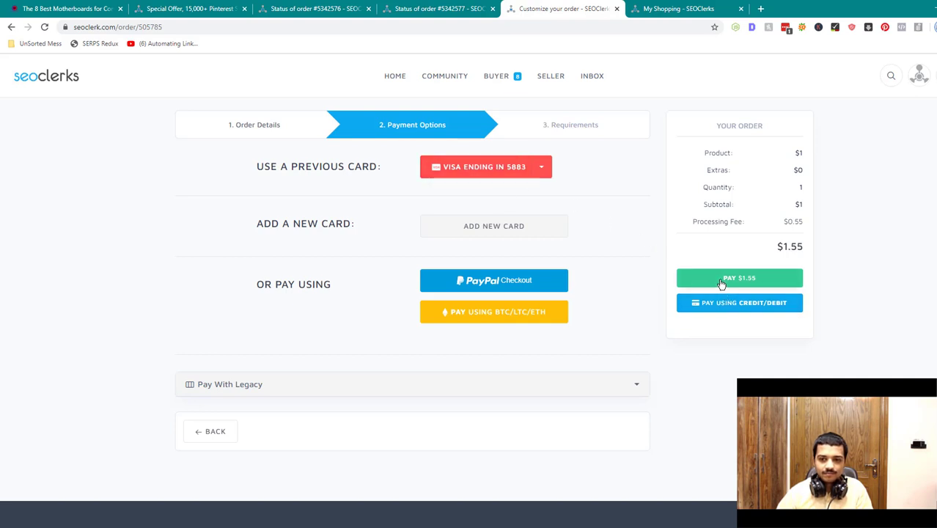
{"action": "left_click", "coordinate": [514, 168]}
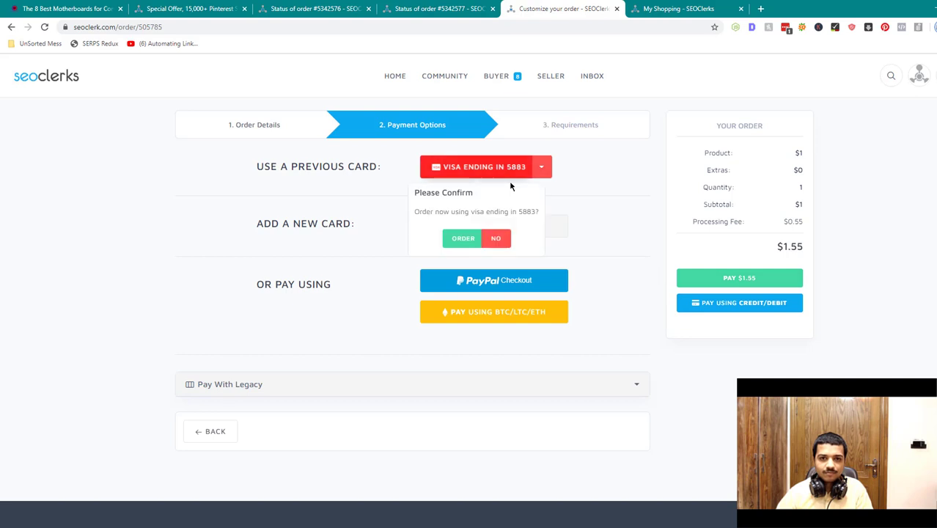
{"action": "left_click", "coordinate": [475, 239]}
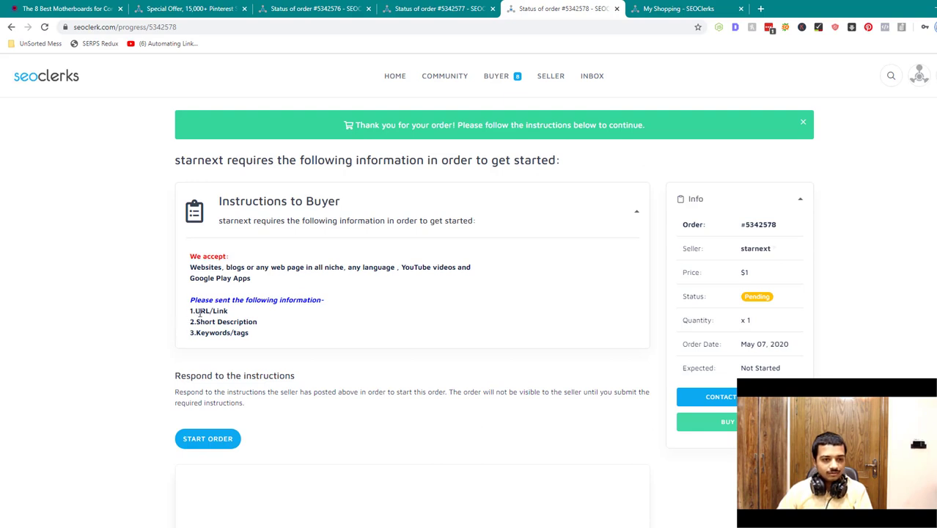
{"action": "scroll", "coordinate": [220, 330], "scroll_direction": "down", "scroll_amount": 2}
{"action": "left_click", "coordinate": [236, 348]}
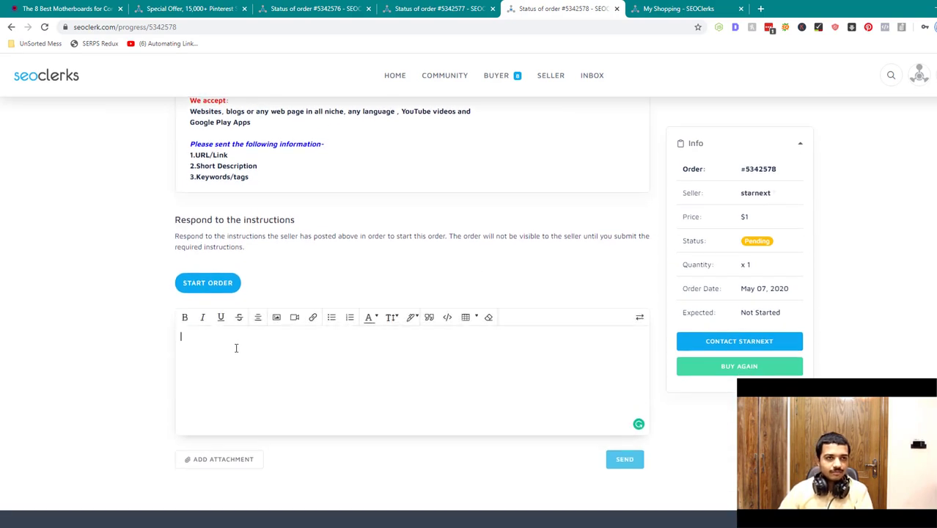
{"action": "type", "text": "Url:"}
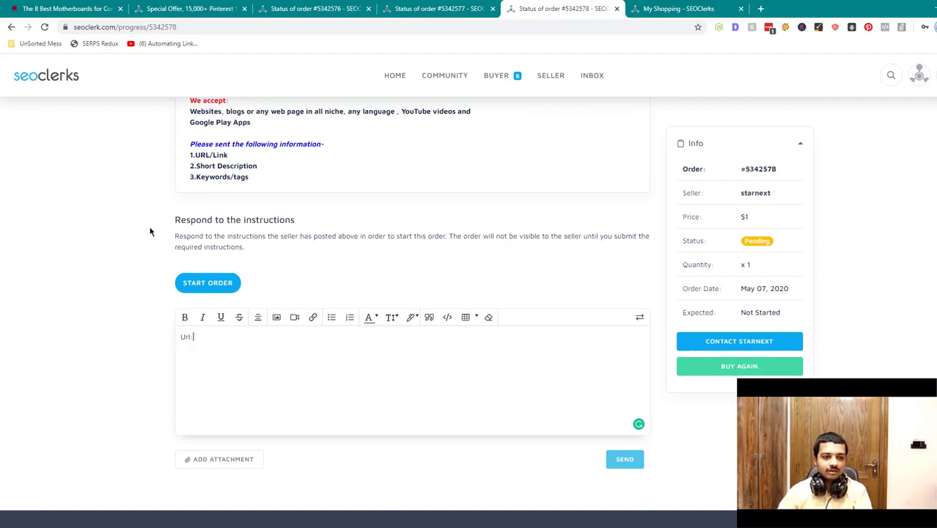
{"action": "left_click", "coordinate": [66, 8]}
{"action": "left_click", "coordinate": [131, 26]}
{"action": "left_click", "coordinate": [562, 9]}
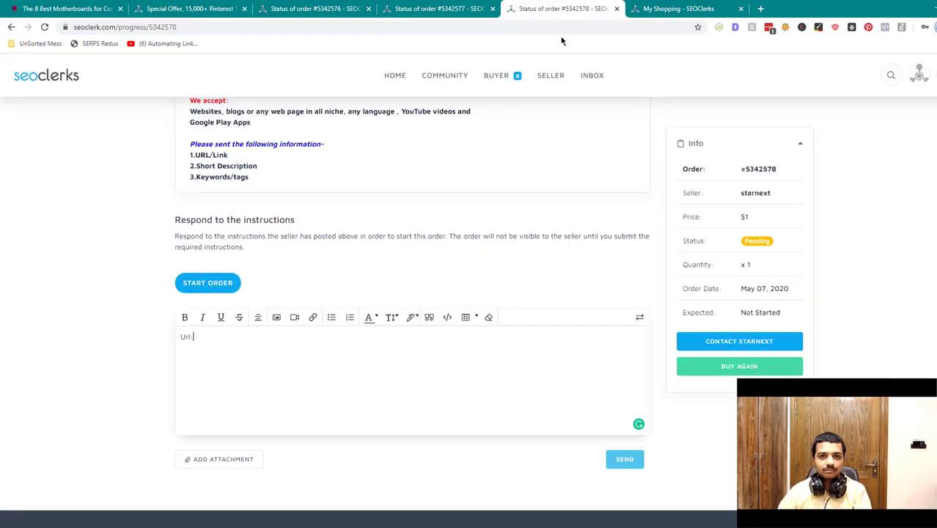
{"action": "type", "text": "https://www.gamingdairy.com/best-motherboards-for-i7-9700k/"}
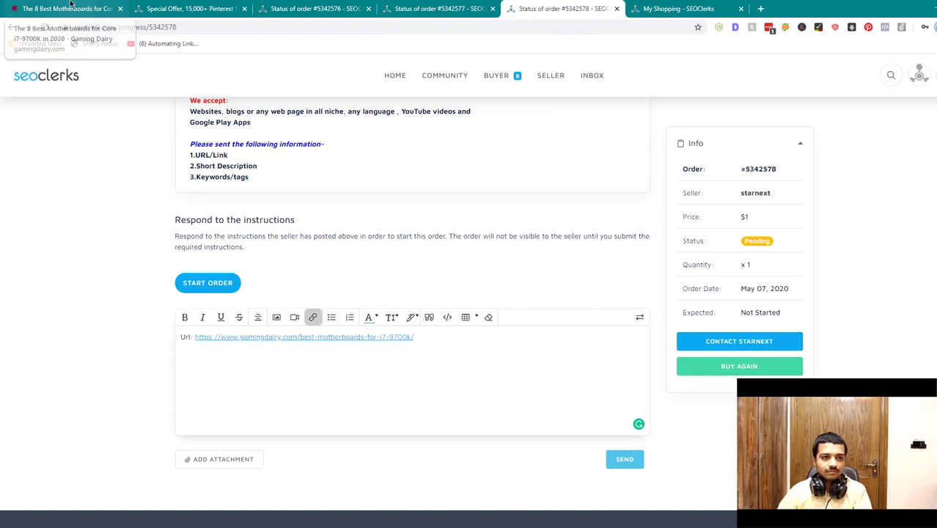
Step: Add the line "Keyword: Best Motherboards for Core i7-9700K" below the URL in the response, copying the keyword from the article's title
{"action": "left_click", "coordinate": [72, 6]}
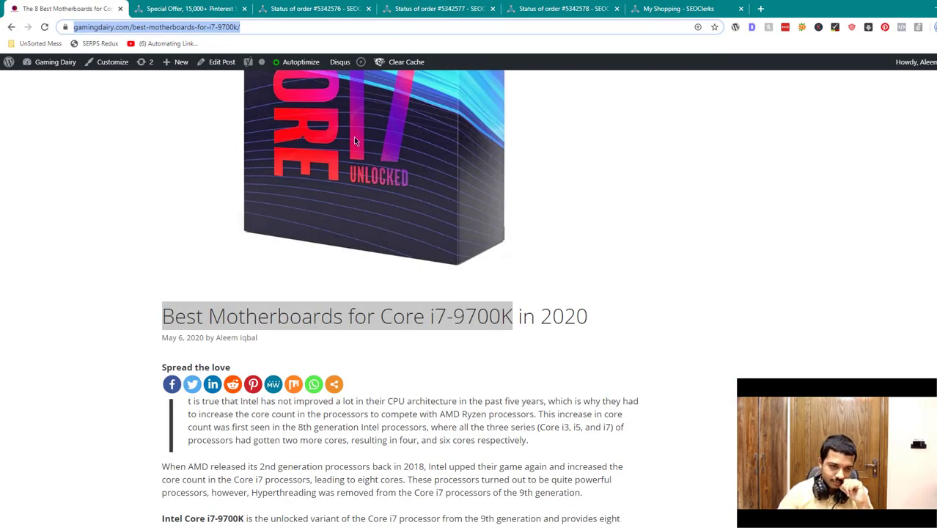
{"action": "right_click", "coordinate": [352, 312]}
{"action": "left_click", "coordinate": [367, 319]}
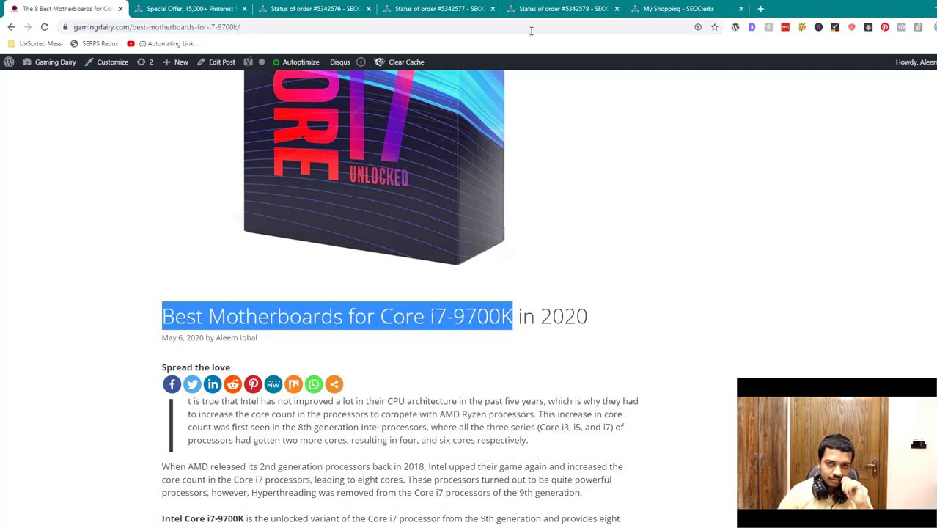
{"action": "left_click", "coordinate": [539, 9]}
{"action": "left_click", "coordinate": [441, 344]}
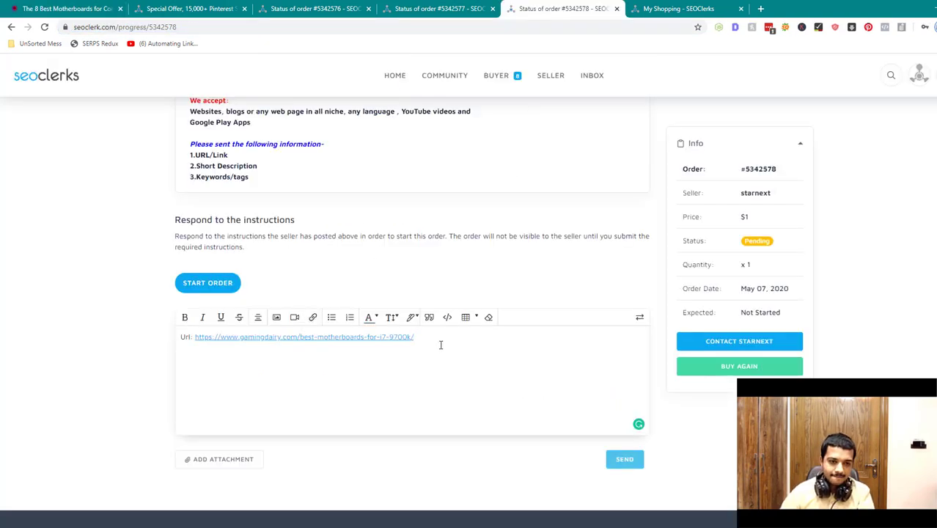
{"action": "type", "text": "Keyword:"}
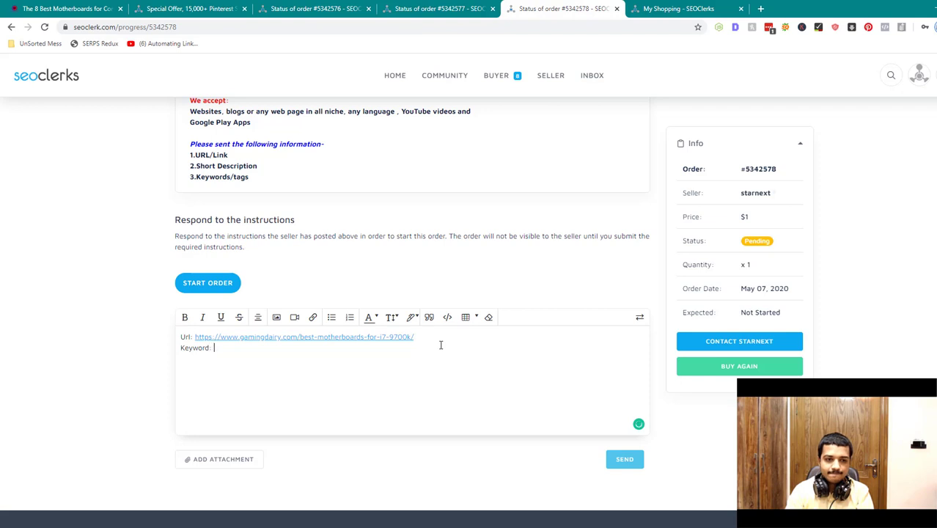
{"action": "key", "text": "ctrl+v"}
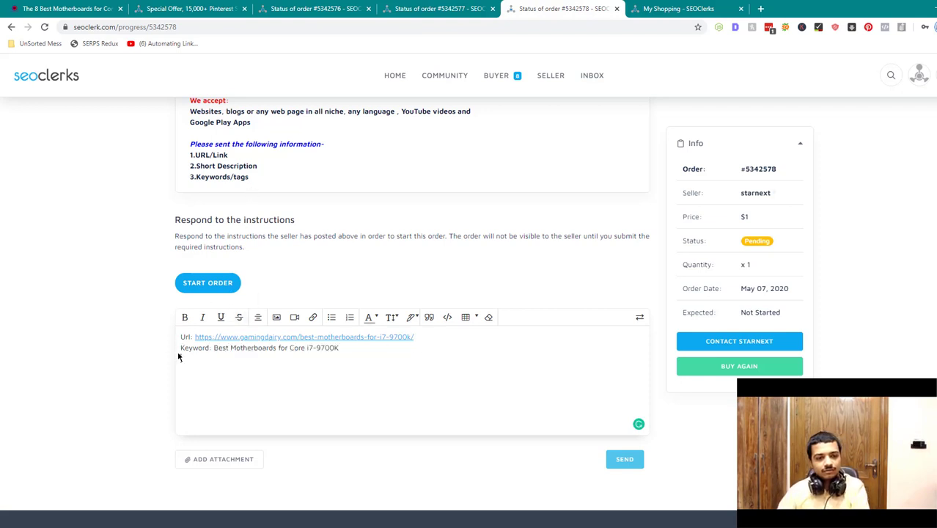
Step: Insert "Description: We have listed the top 8 best motherboards for i7 9700k" between the URL and keyword lines and send the response
{"action": "left_click", "coordinate": [424, 333]}
{"action": "key", "text": "Return"}
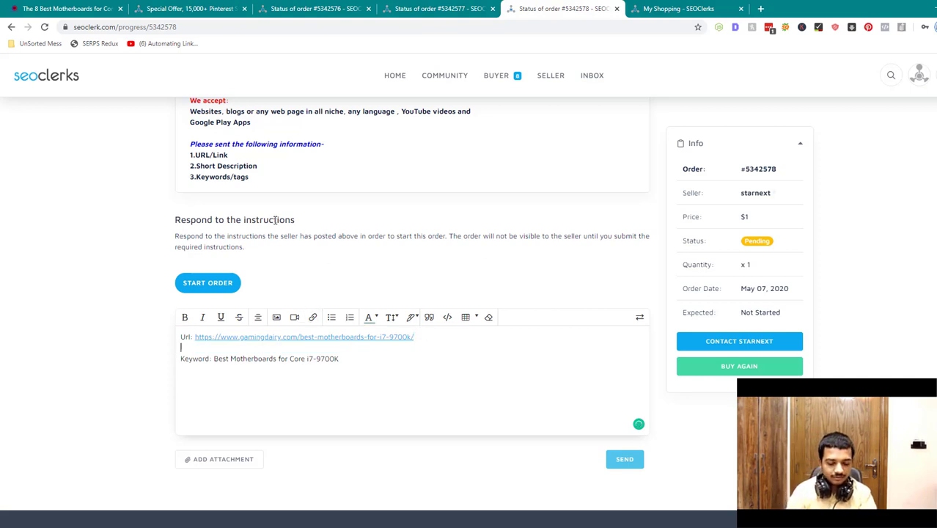
{"action": "type", "text": "Description"}
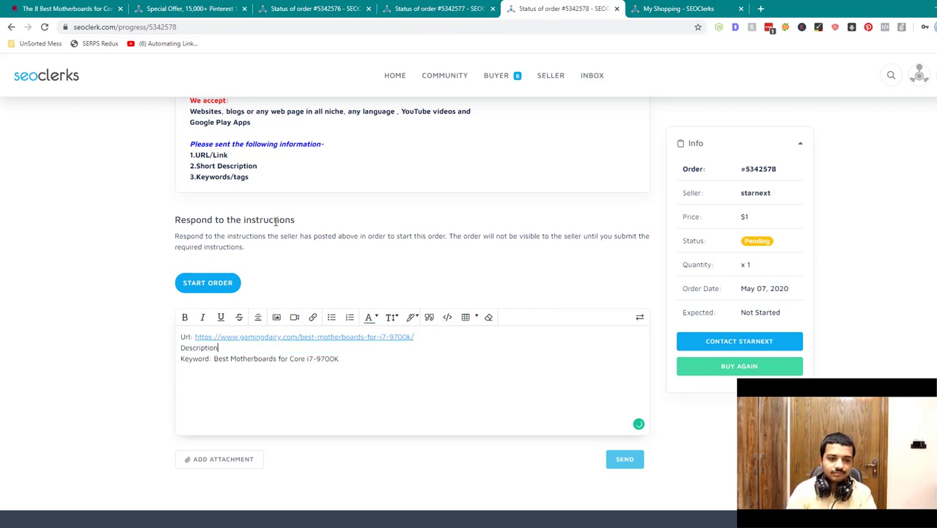
{"action": "type", "text": ": We have "}
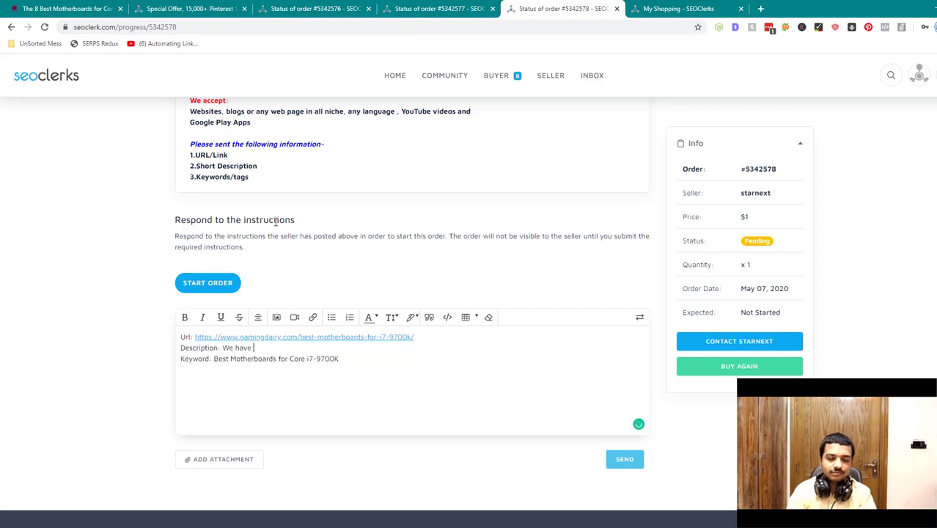
{"action": "type", "text": "listed the t"}
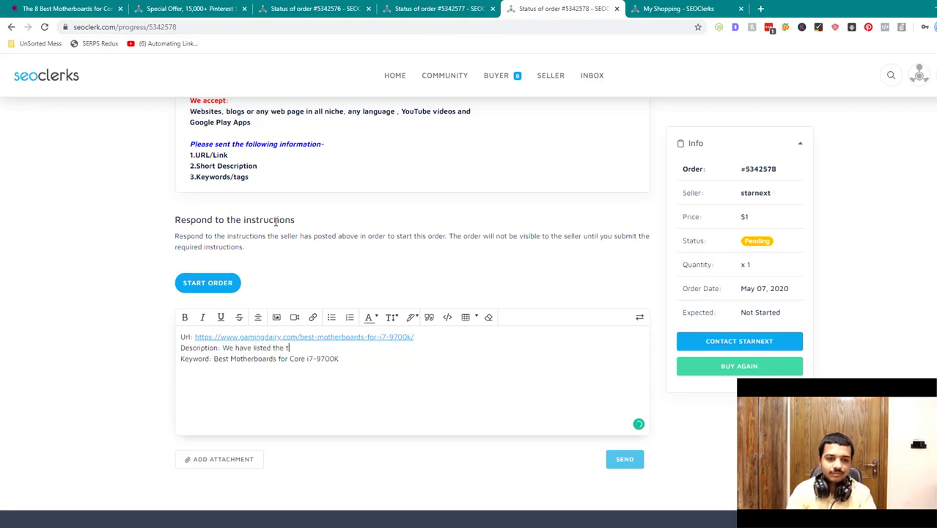
{"action": "type", "text": "op "}
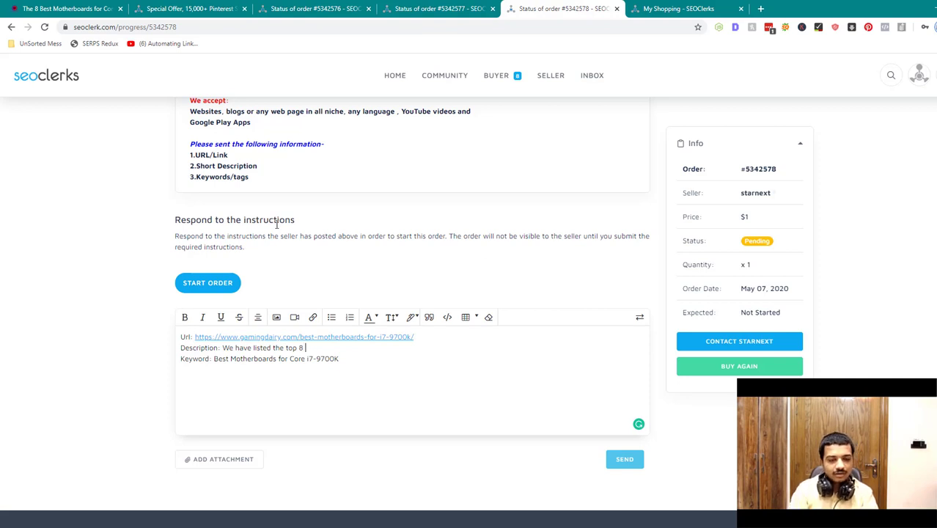
{"action": "type", "text": "8 best"}
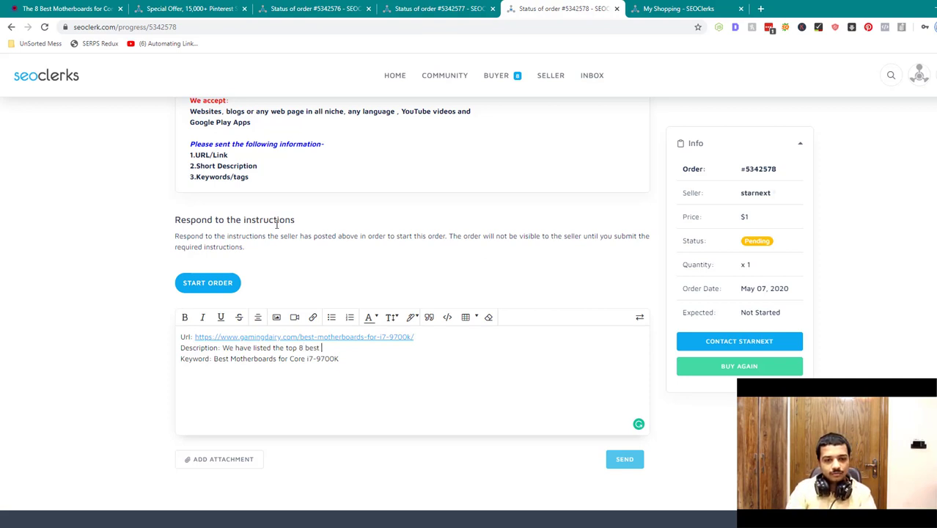
{"action": "type", "text": " motherboards f"}
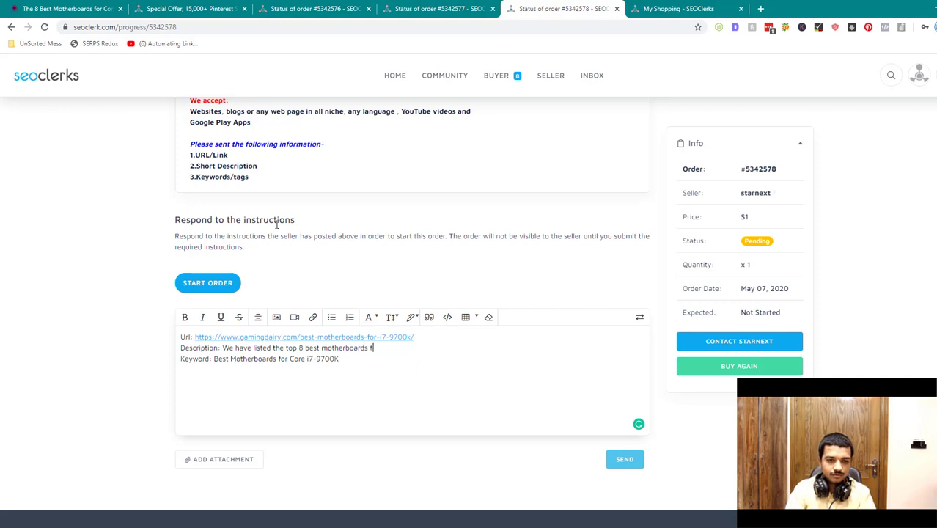
{"action": "type", "text": "or i7 "}
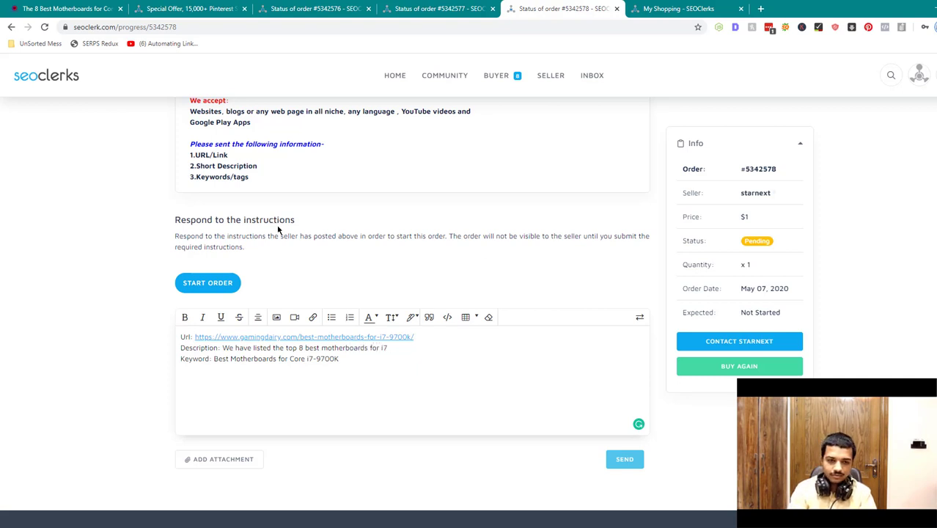
{"action": "type", "text": "9700k"}
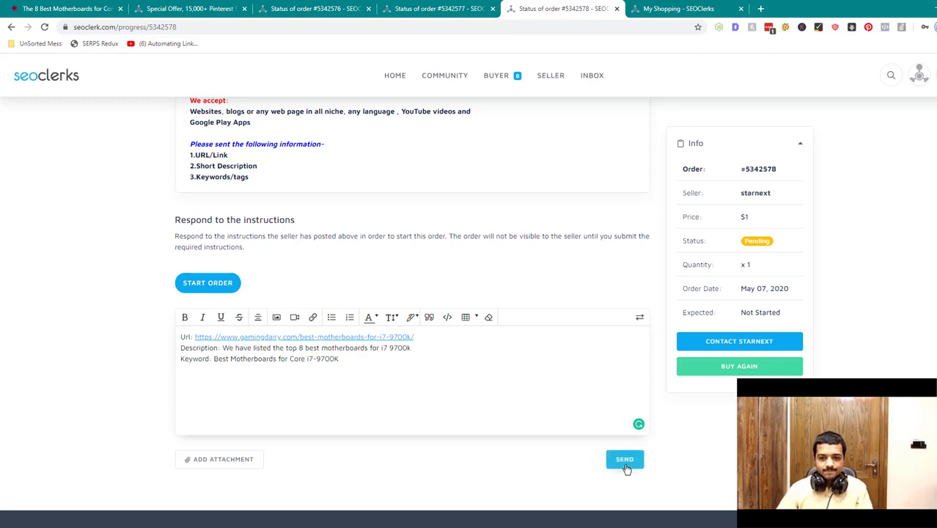
{"action": "left_click", "coordinate": [625, 462]}
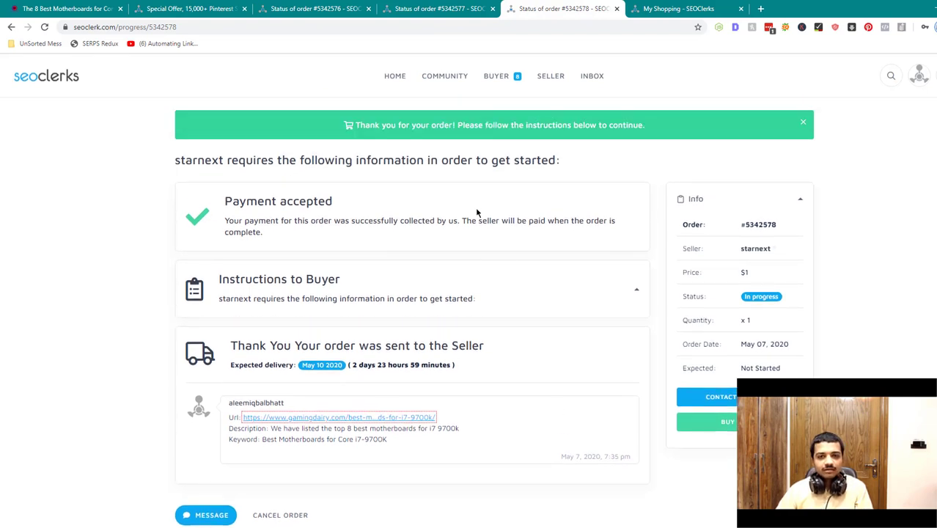
Step: Open the My Shopping orders list and review the status of the social signals orders placed
{"action": "mouse_move", "coordinate": [501, 75]}
{"action": "mouse_move", "coordinate": [529, 111]}
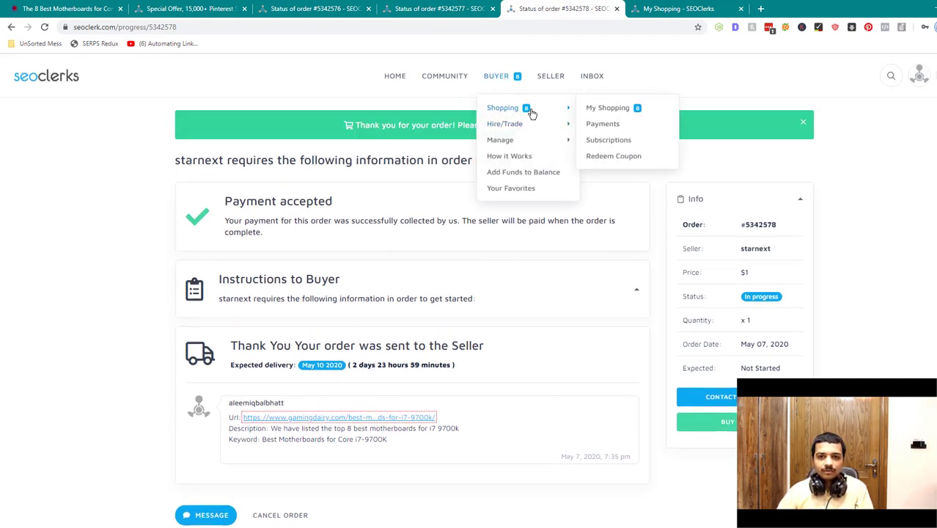
{"action": "left_click", "coordinate": [596, 110]}
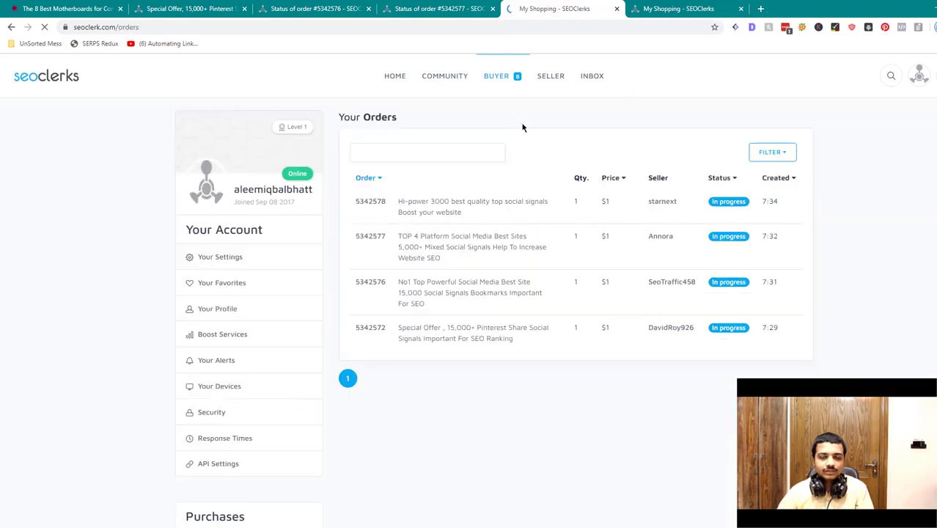
{"action": "left_click_drag", "start_coordinate": [349, 201], "coordinate": [741, 328]}
{"action": "left_click", "coordinate": [794, 331]}
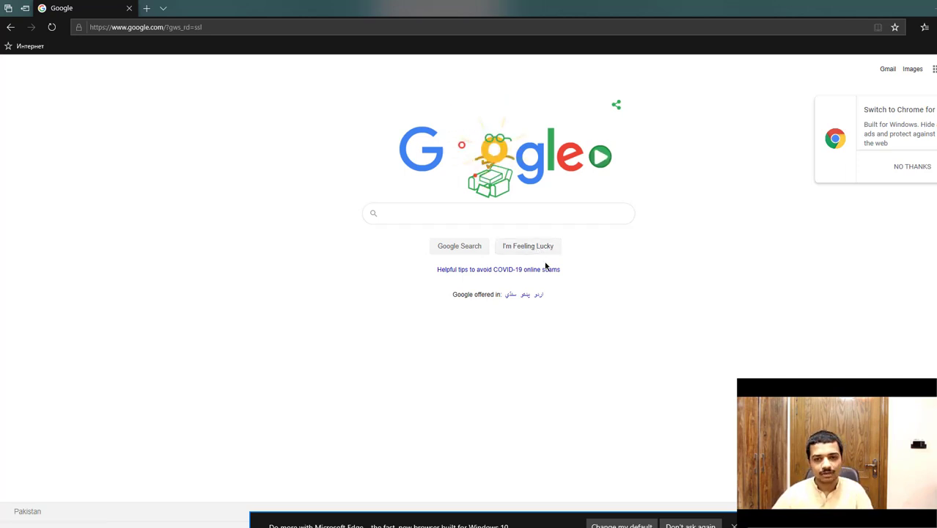
Step: Switch to Microsoft Edge and search Google for "Best Motherboards for Core i7-9700K"
{"action": "left_click", "coordinate": [486, 209]}
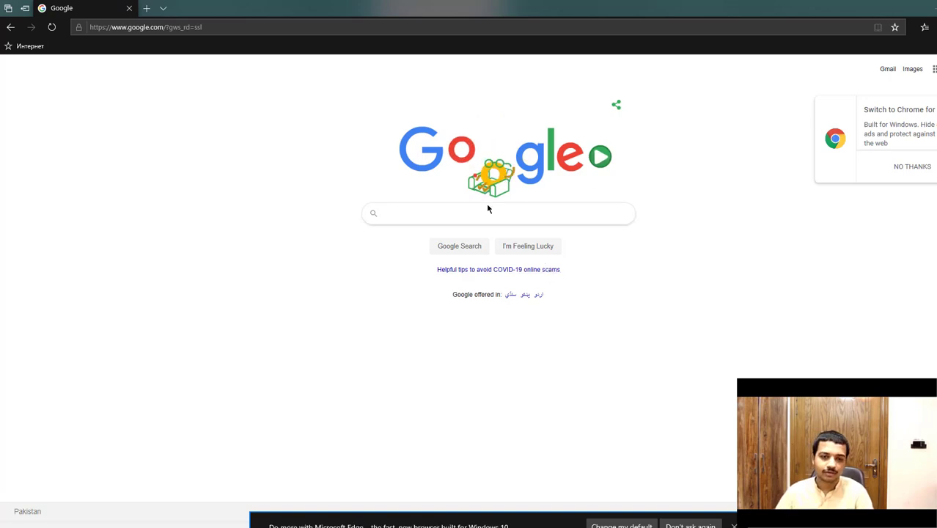
{"action": "type", "text": "Best Motherboards for Core i7-9700K"}
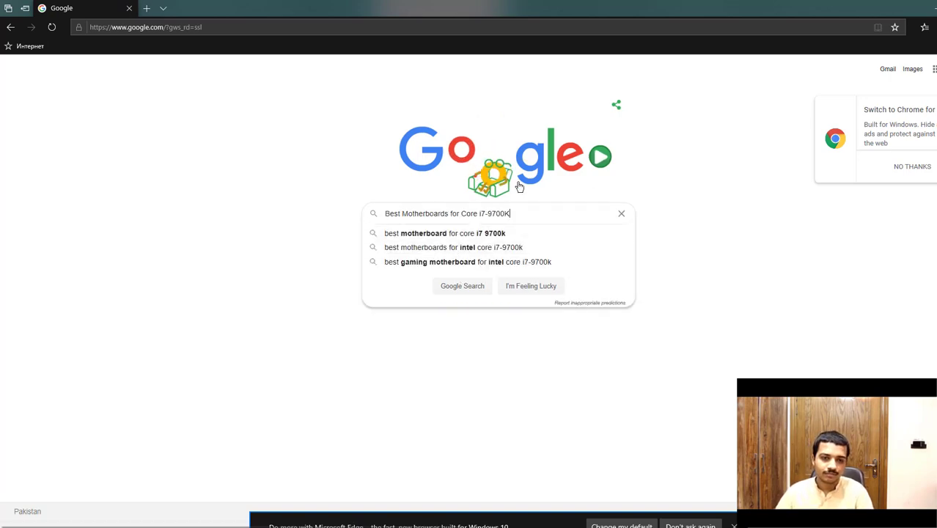
{"action": "key", "text": "Return"}
Step: Look through the first page of search results for the site by finding "gamingda" on the page
{"action": "scroll", "coordinate": [284, 244], "scroll_direction": "down", "scroll_amount": 2}
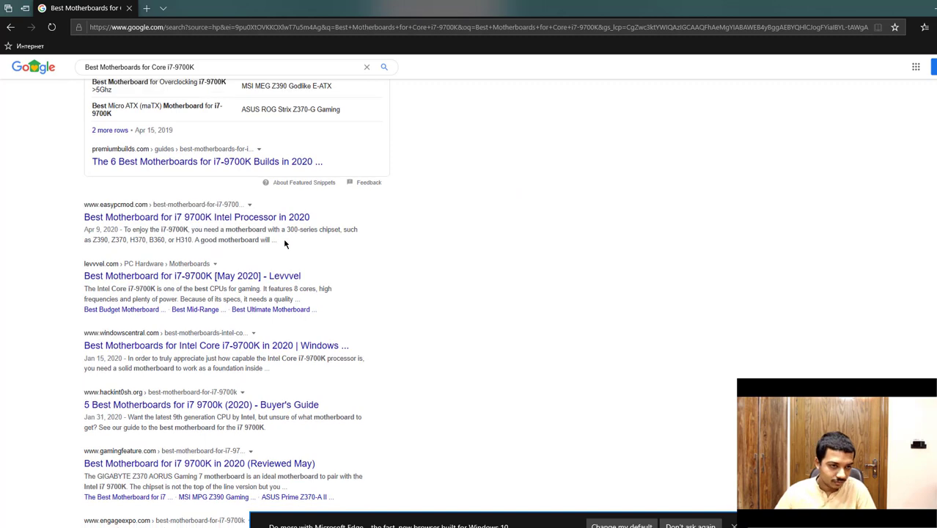
{"action": "scroll", "coordinate": [285, 245], "scroll_direction": "down", "scroll_amount": 7}
{"action": "key", "text": "ctrl+f"}
{"action": "type", "text": "g"}
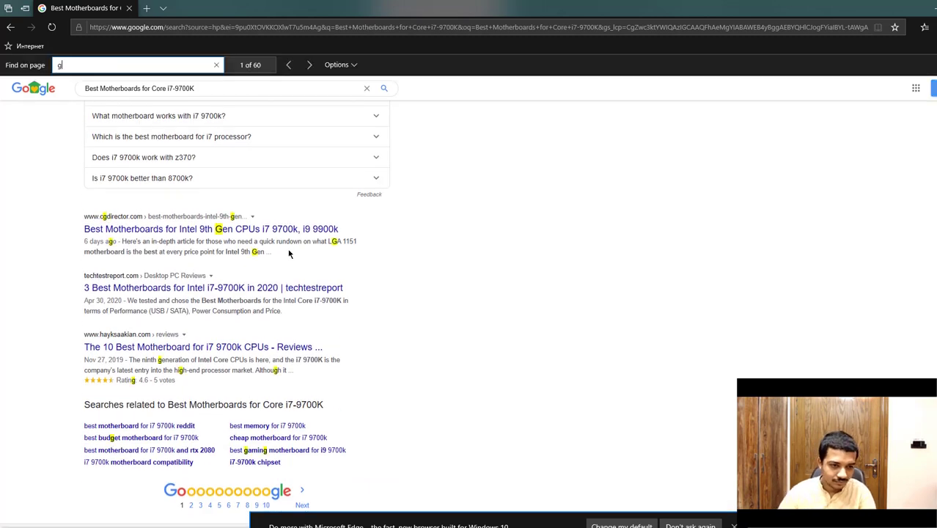
{"action": "type", "text": "amingda"}
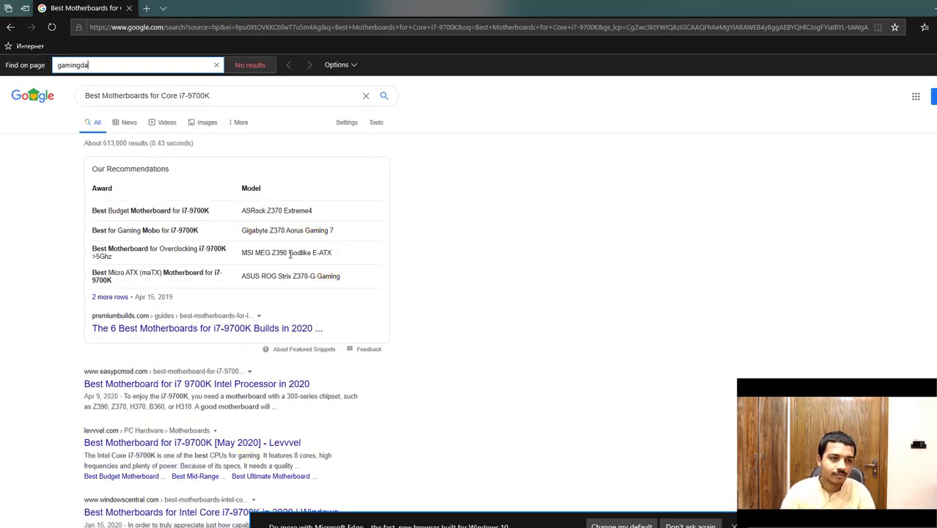
{"action": "scroll", "coordinate": [290, 255], "scroll_direction": "down", "scroll_amount": 12}
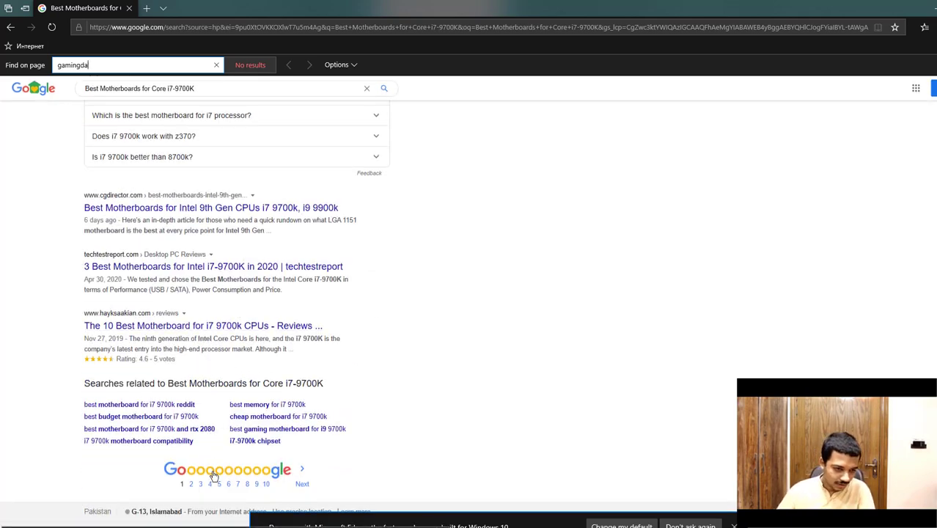
Step: Open page 5 of the search results and check it for "gamingda"
{"action": "left_click", "coordinate": [218, 480]}
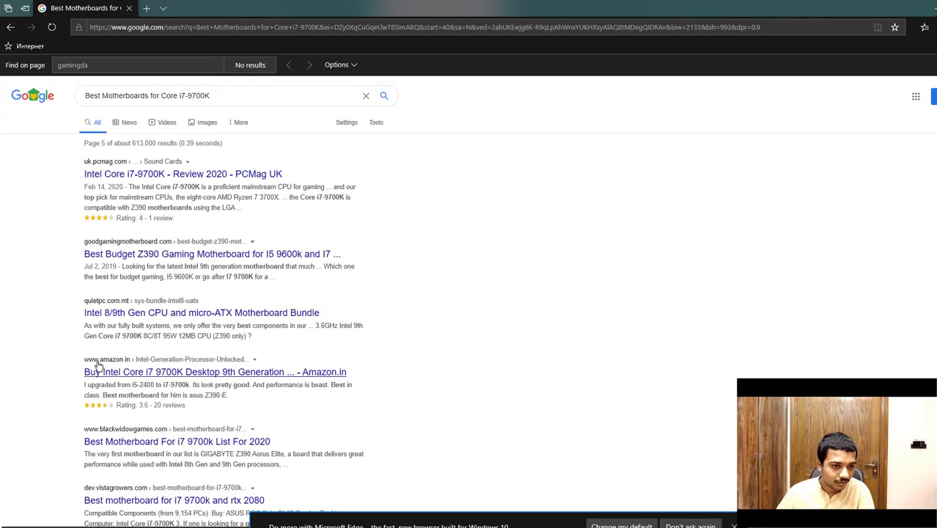
{"action": "double_click", "coordinate": [99, 66]}
{"action": "scroll", "coordinate": [63, 234], "scroll_direction": "down", "scroll_amount": 6}
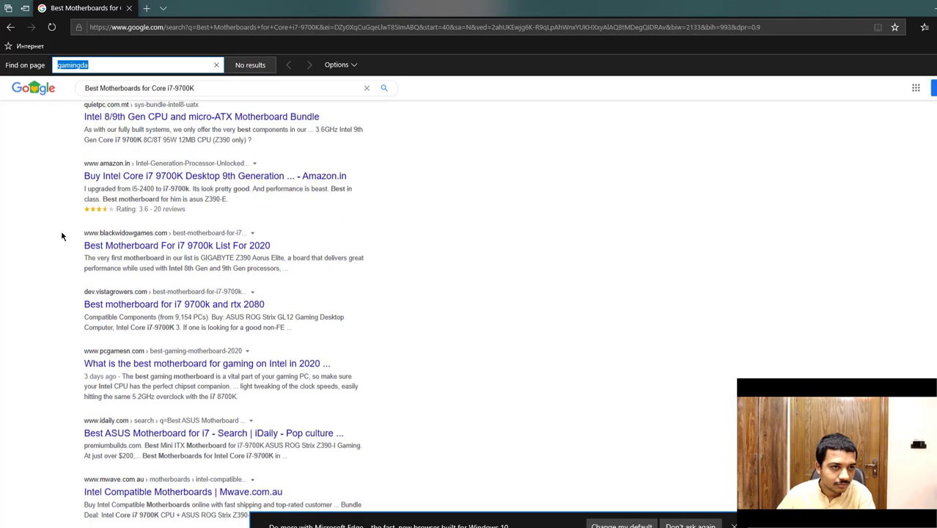
Step: Rerun the same Google search, open results page 6, and look for "gamingda" among its listings
{"action": "left_click", "coordinate": [243, 484]}
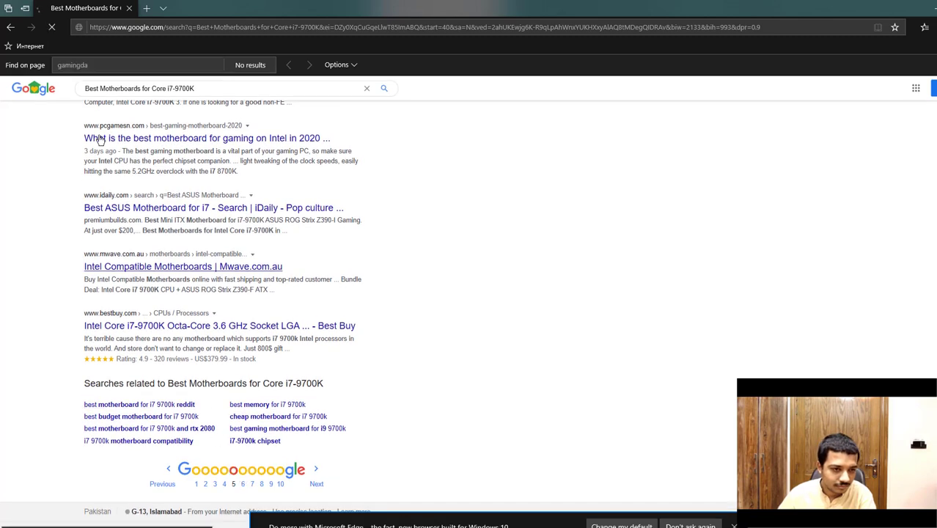
{"action": "left_click", "coordinate": [147, 94]}
{"action": "key", "text": "Return"}
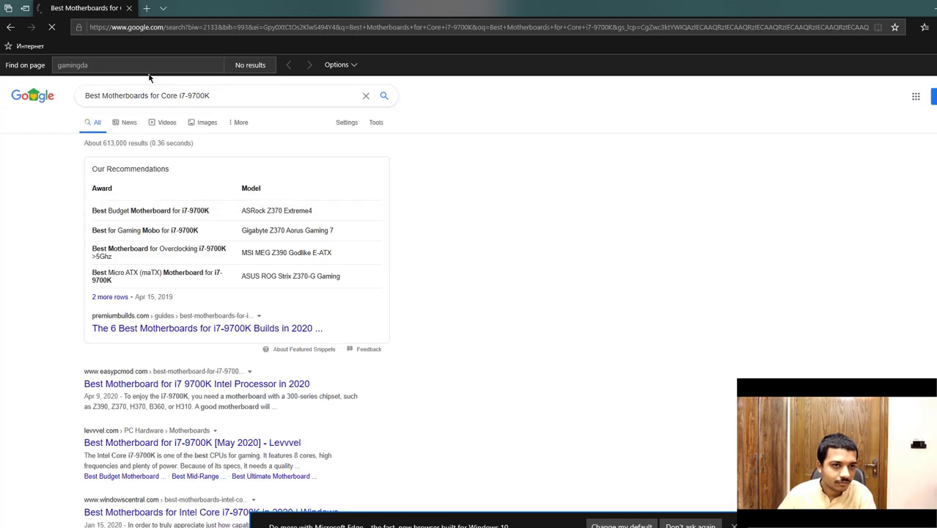
{"action": "scroll", "coordinate": [77, 247], "scroll_direction": "down", "scroll_amount": 10}
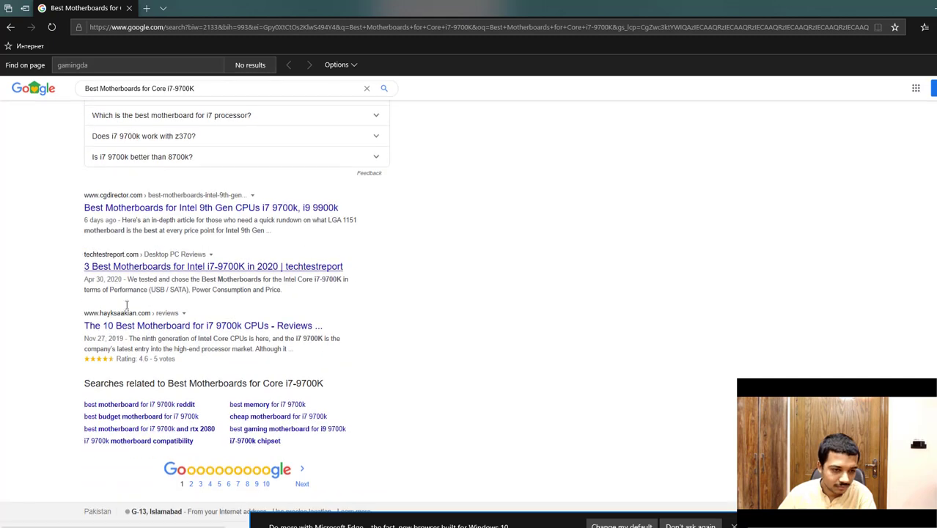
{"action": "left_click", "coordinate": [228, 485]}
{"action": "left_click", "coordinate": [120, 66]}
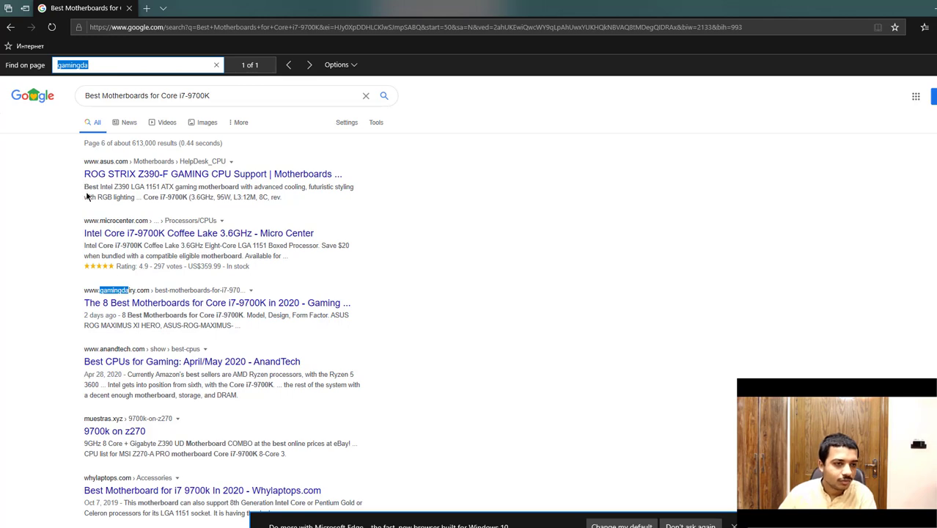
{"action": "scroll", "coordinate": [86, 197], "scroll_direction": "down", "scroll_amount": 10}
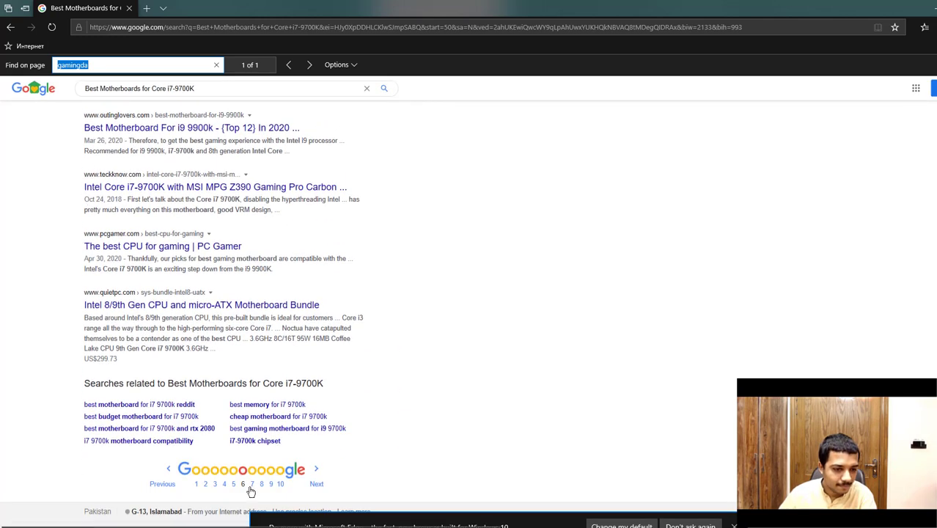
{"action": "scroll", "coordinate": [209, 423], "scroll_direction": "up", "scroll_amount": 10}
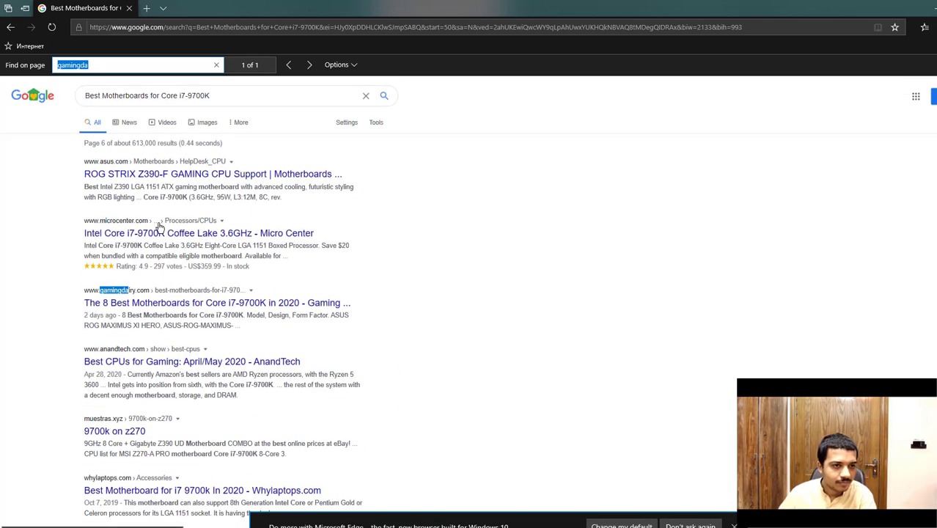